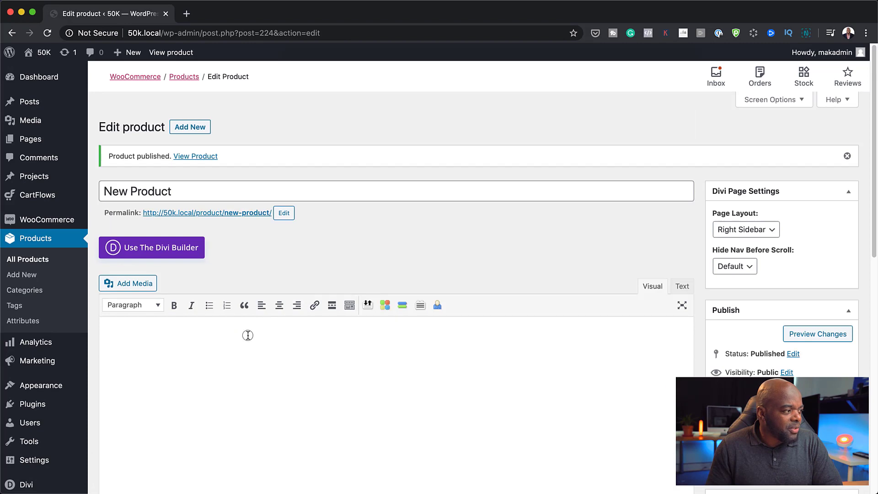
Copy the first three placeholder paragraphs from lorem2.com and paste them into the product's main description
{"action": "left_click", "coordinate": [187, 14]}
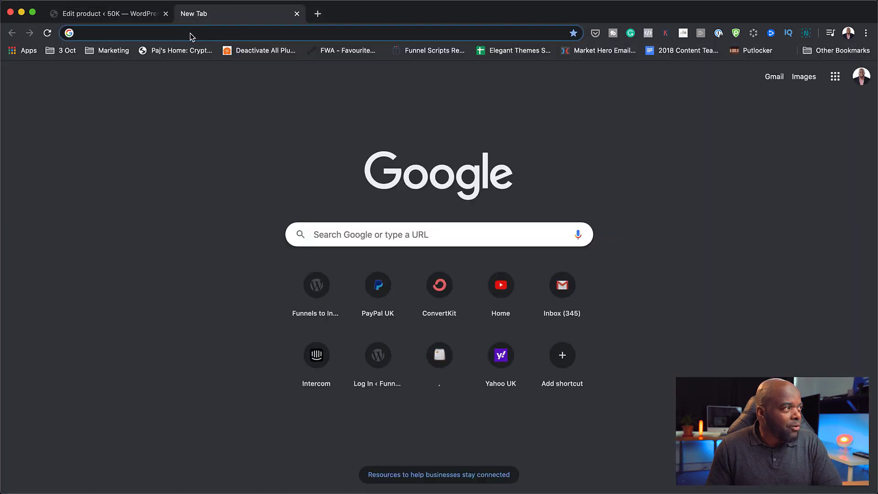
{"action": "type", "text": "lorem"}
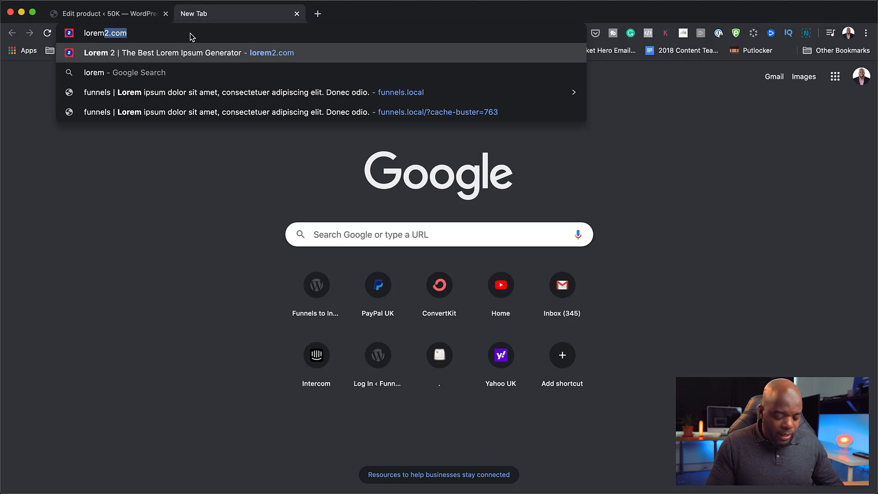
{"action": "key", "text": "Return"}
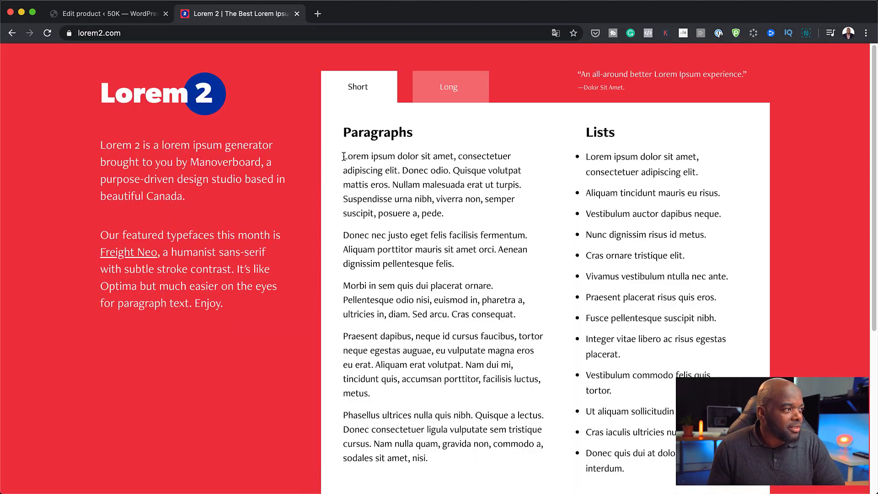
{"action": "left_click_drag", "start_coordinate": [343, 156], "coordinate": [517, 315]}
{"action": "key", "text": "super+c"}
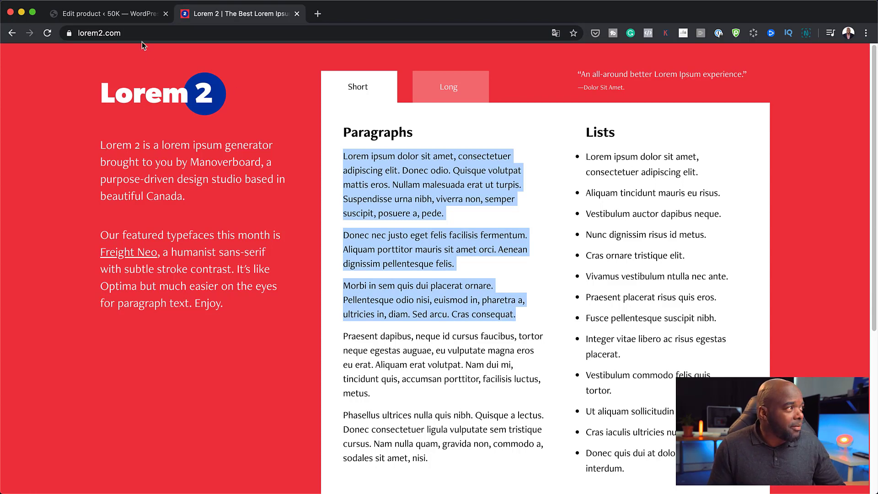
{"action": "left_click", "coordinate": [131, 14]}
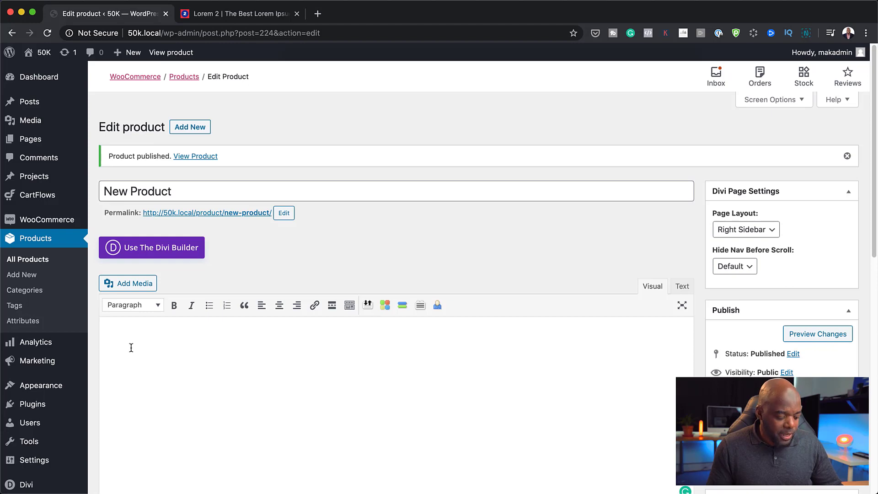
{"action": "key", "text": "super+v"}
Set the product's regular price to 88 and its sale price to 49
{"action": "scroll", "coordinate": [510, 404], "scroll_direction": "down", "scroll_amount": 8}
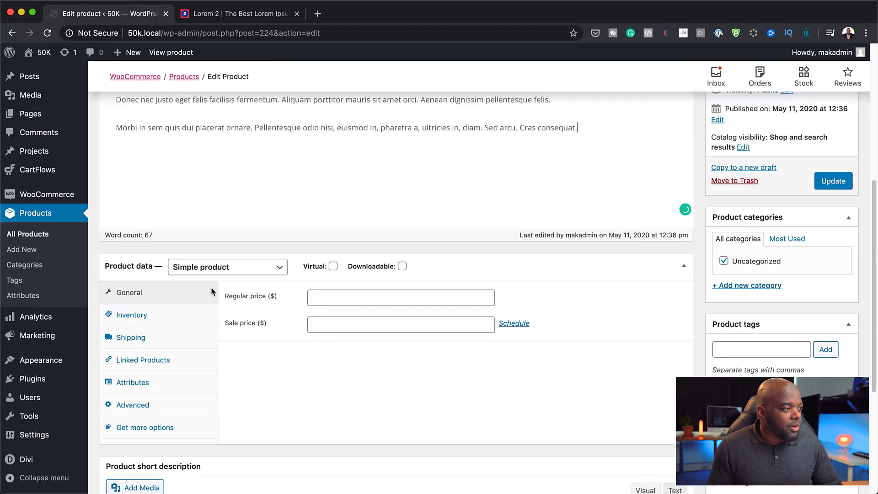
{"action": "left_click", "coordinate": [332, 296]}
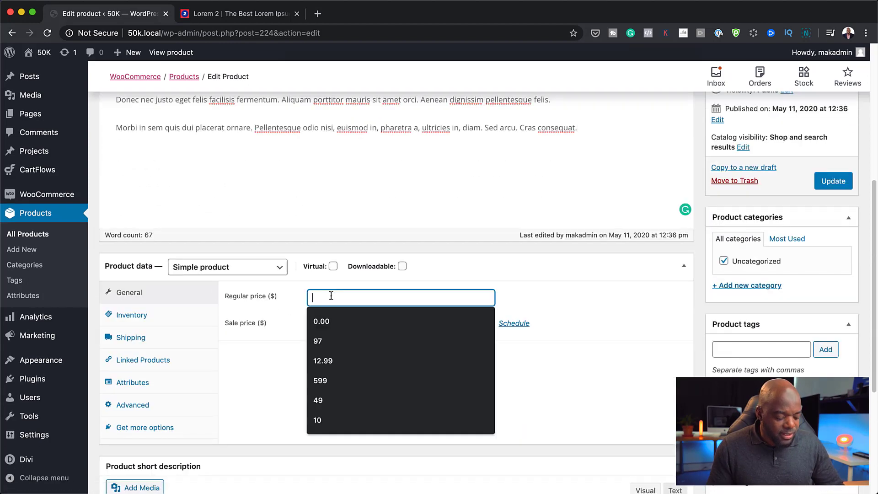
{"action": "type", "text": "88"}
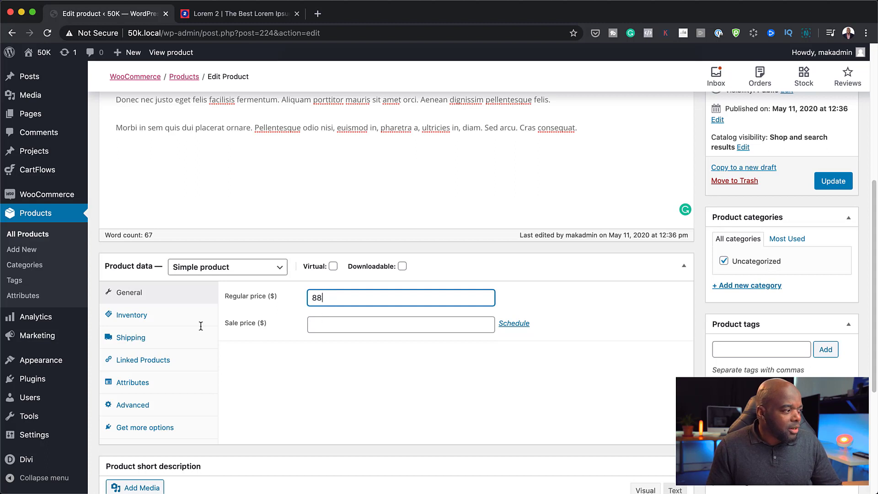
{"action": "left_click", "coordinate": [356, 323]}
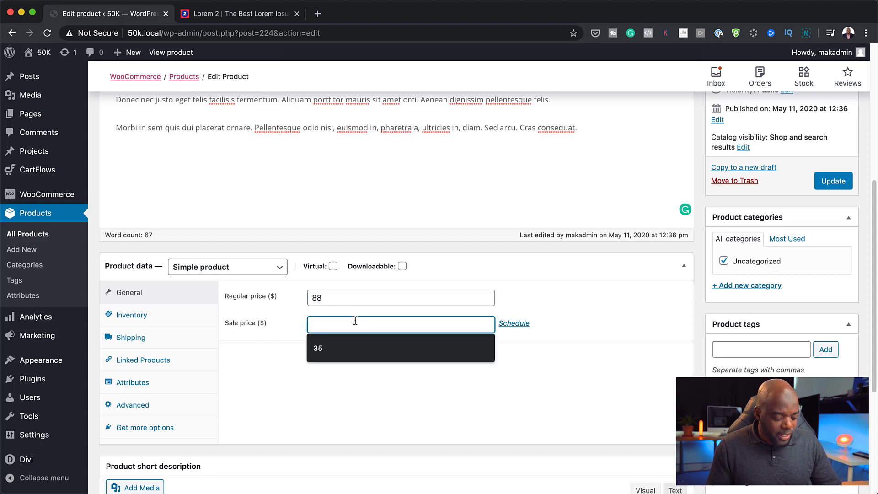
{"action": "type", "text": "4"}
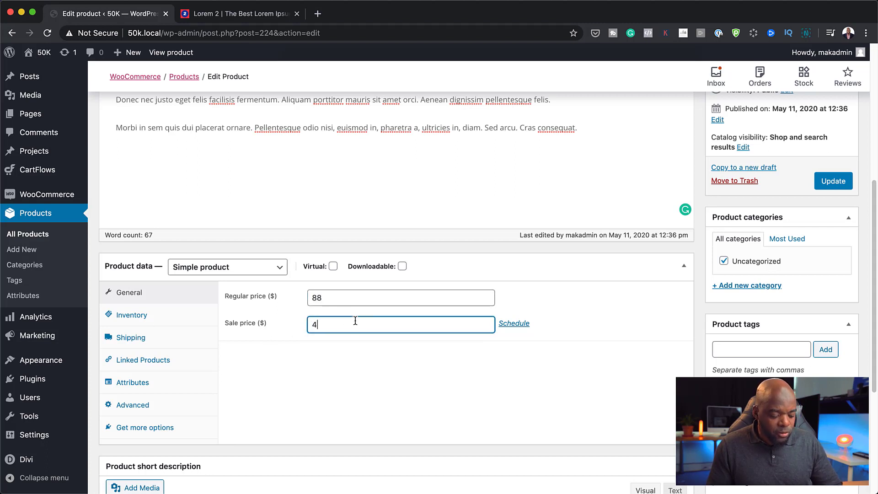
{"action": "type", "text": "9"}
Paste the placeholder text into the product short description and delete its second and third paragraphs
{"action": "scroll", "coordinate": [357, 350], "scroll_direction": "down", "scroll_amount": 4}
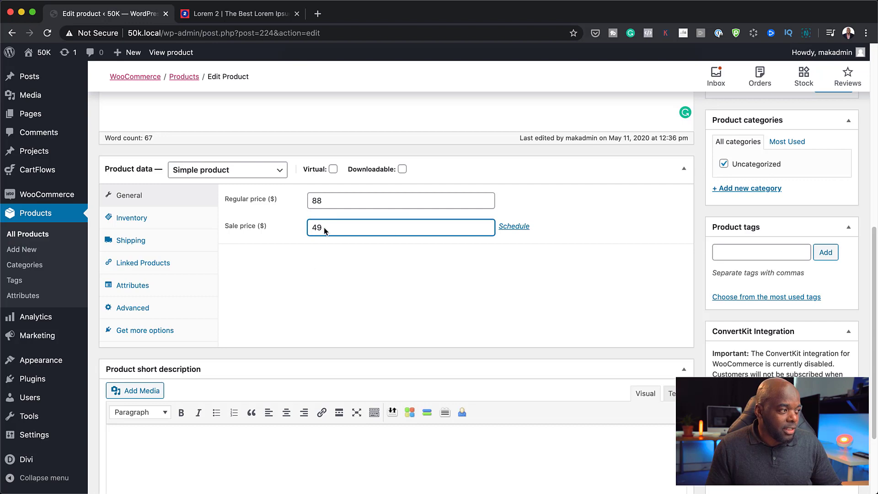
{"action": "left_click", "coordinate": [215, 440]}
{"action": "key", "text": "super+v"}
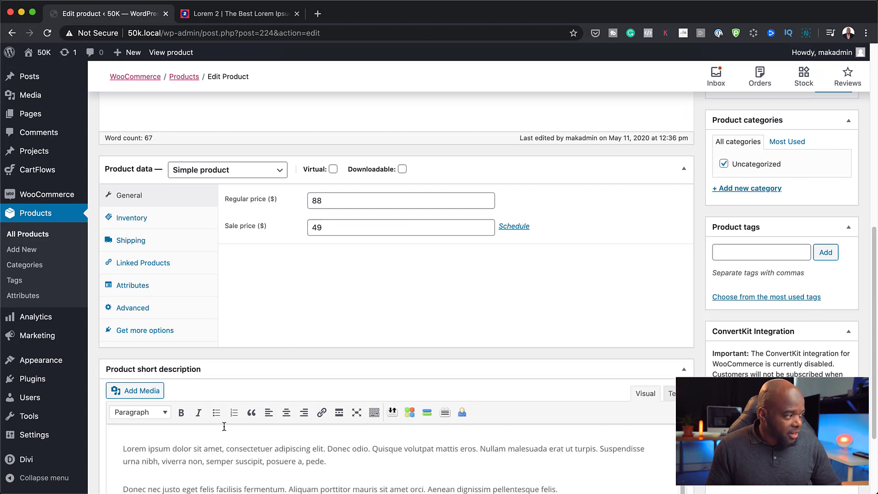
{"action": "scroll", "coordinate": [409, 424], "scroll_direction": "down", "scroll_amount": 2}
{"action": "scroll", "coordinate": [408, 424], "scroll_direction": "down", "scroll_amount": 1}
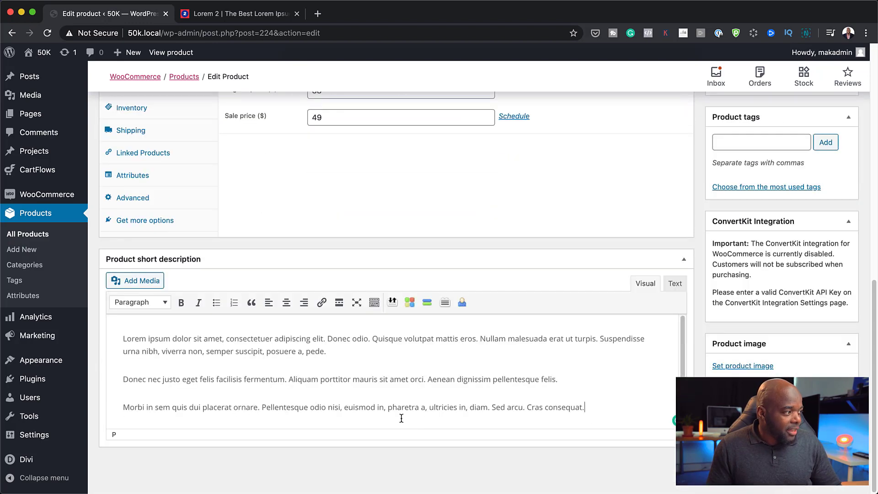
{"action": "left_click", "coordinate": [124, 379], "text": "shift"}
{"action": "key", "text": "BackSpace"}
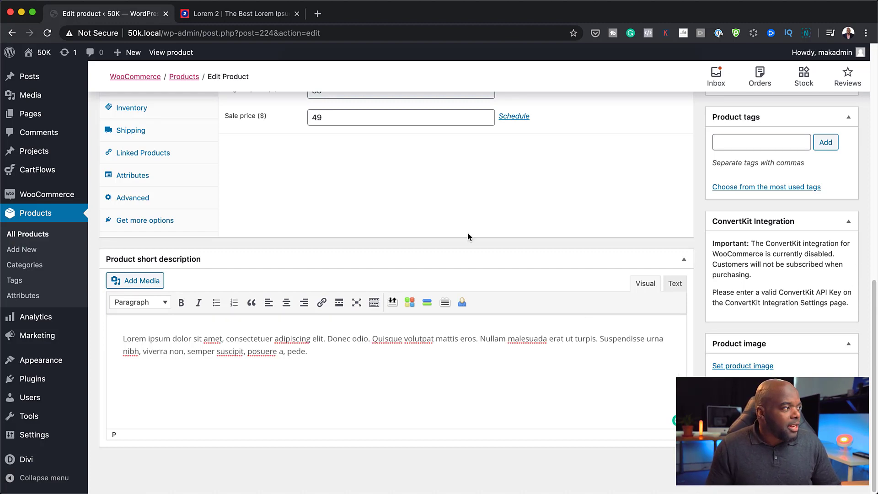
Set laptop-2838921_1920-1-1.jpg from the media library as the product image and update the product
{"action": "scroll", "coordinate": [641, 320], "scroll_direction": "up", "scroll_amount": 5}
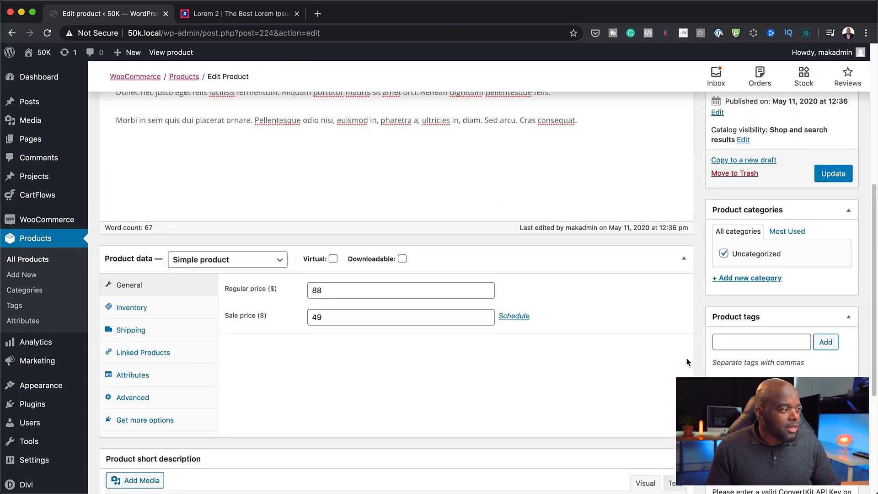
{"action": "scroll", "coordinate": [687, 363], "scroll_direction": "down", "scroll_amount": 5}
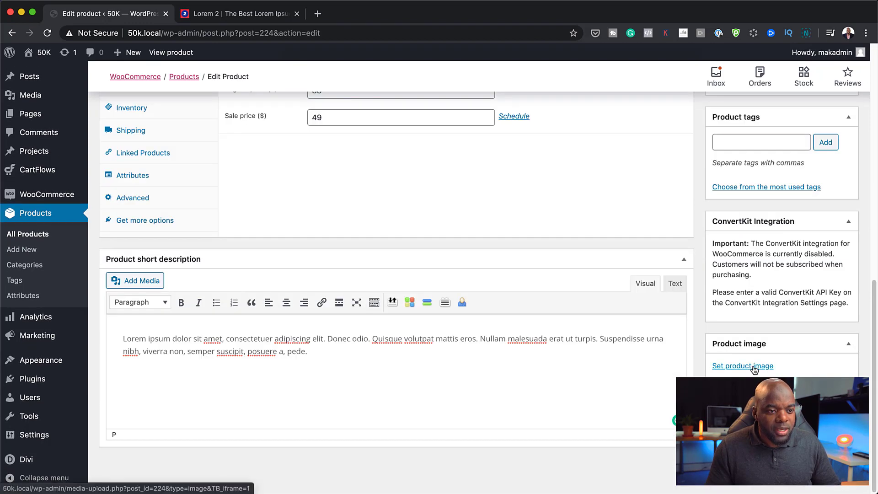
{"action": "left_click", "coordinate": [754, 366]}
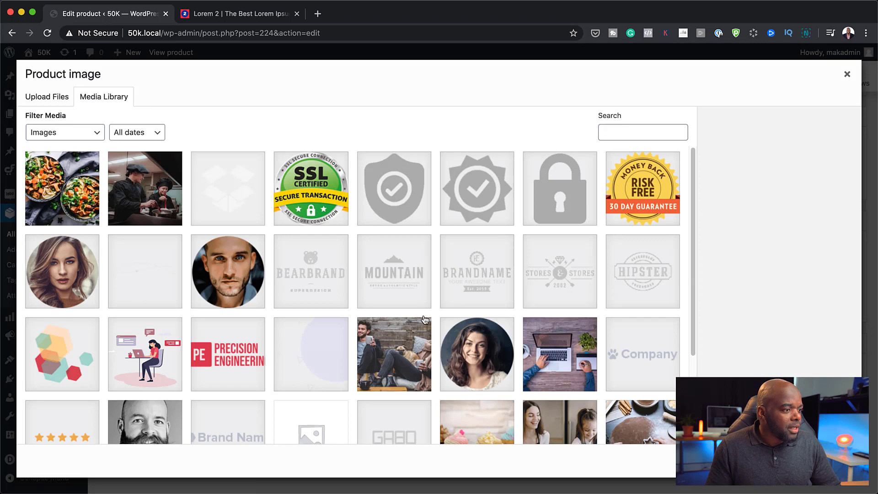
{"action": "scroll", "coordinate": [425, 320], "scroll_direction": "down", "scroll_amount": 3}
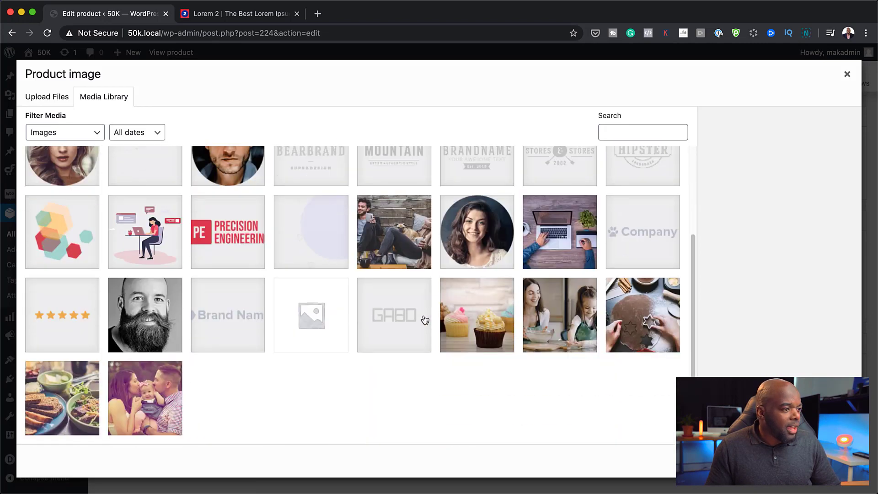
{"action": "left_click", "coordinate": [565, 255]}
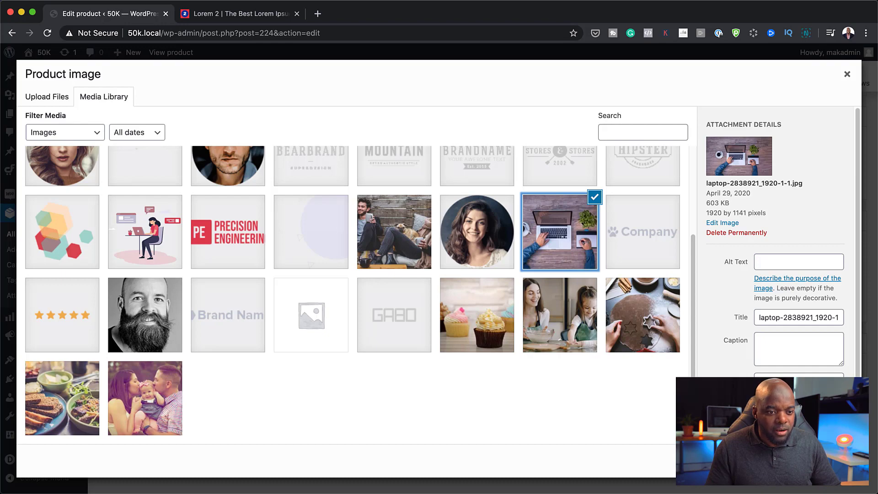
{"action": "left_click", "coordinate": [817, 461]}
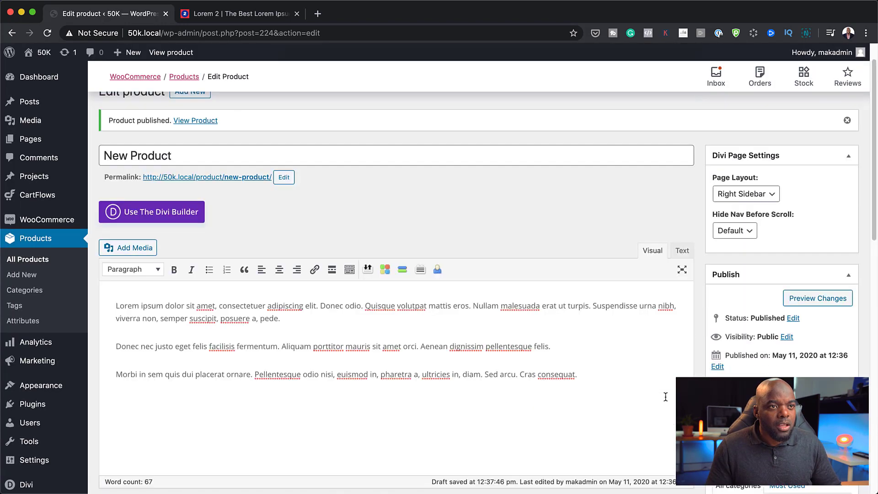
{"action": "left_click", "coordinate": [835, 430]}
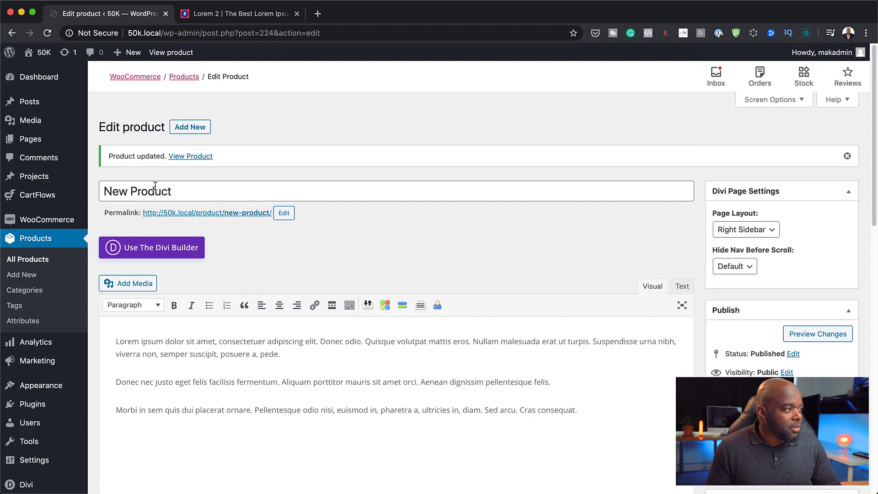
Open the product's permalink in a new browser tab and review the default product page layout
{"action": "left_click", "coordinate": [230, 217], "text": "super"}
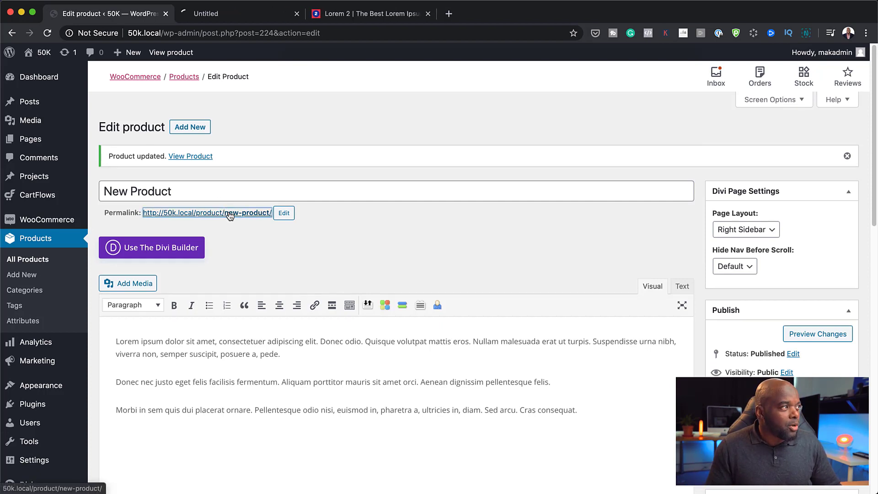
{"action": "left_click", "coordinate": [244, 14]}
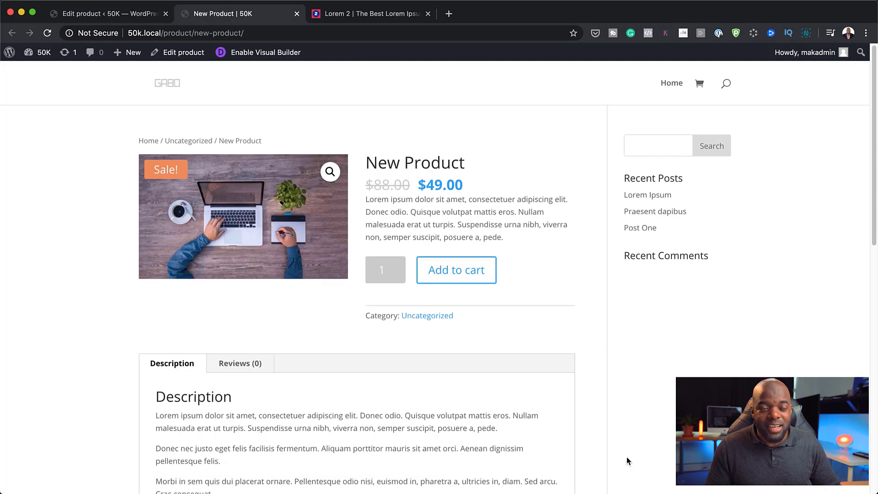
{"action": "scroll", "coordinate": [627, 457], "scroll_direction": "down", "scroll_amount": 10}
{"action": "scroll", "coordinate": [626, 455], "scroll_direction": "up", "scroll_amount": 6}
{"action": "scroll", "coordinate": [624, 454], "scroll_direction": "up", "scroll_amount": 5}
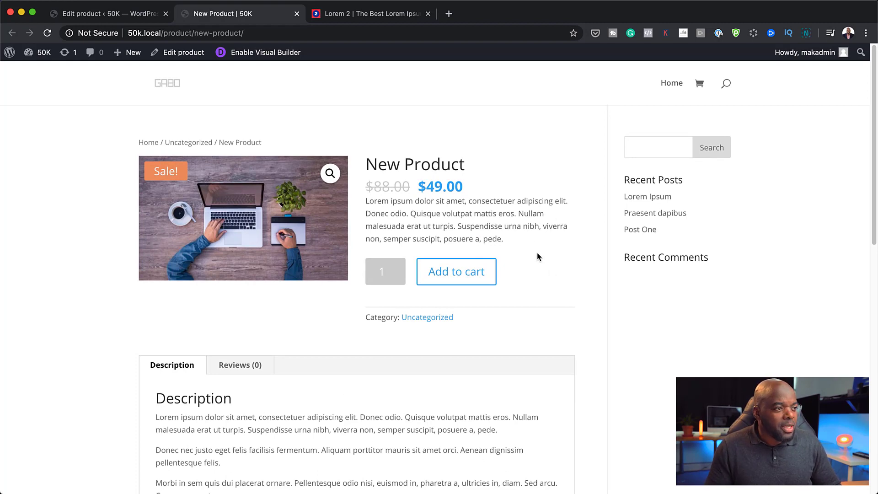
Switch the product's editor to the Divi Builder and compare with the live product page
{"action": "left_click", "coordinate": [110, 18]}
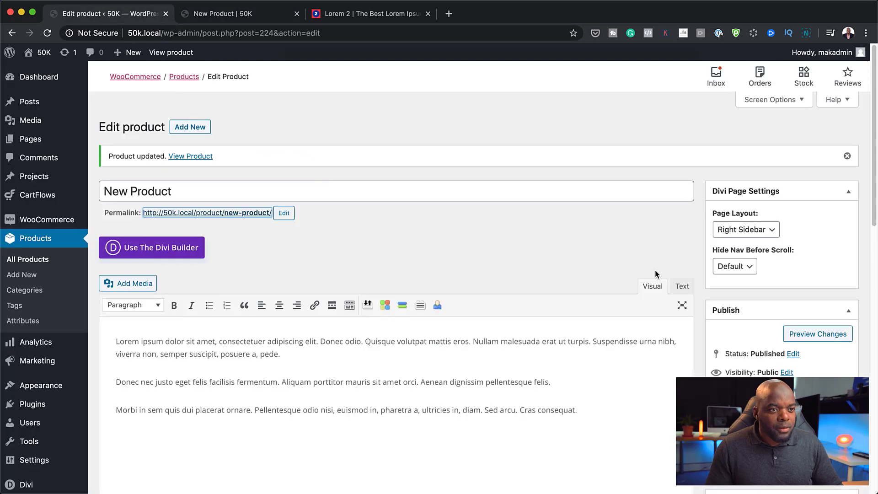
{"action": "left_click", "coordinate": [173, 249]}
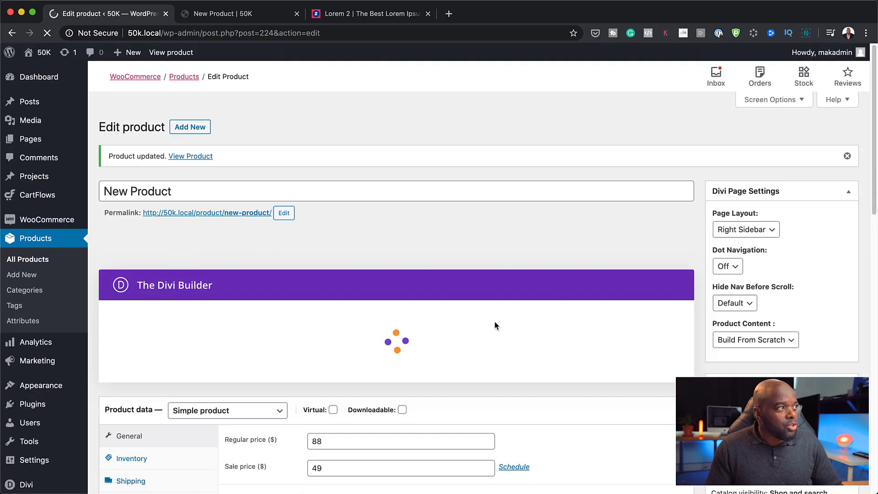
{"action": "left_click", "coordinate": [262, 18]}
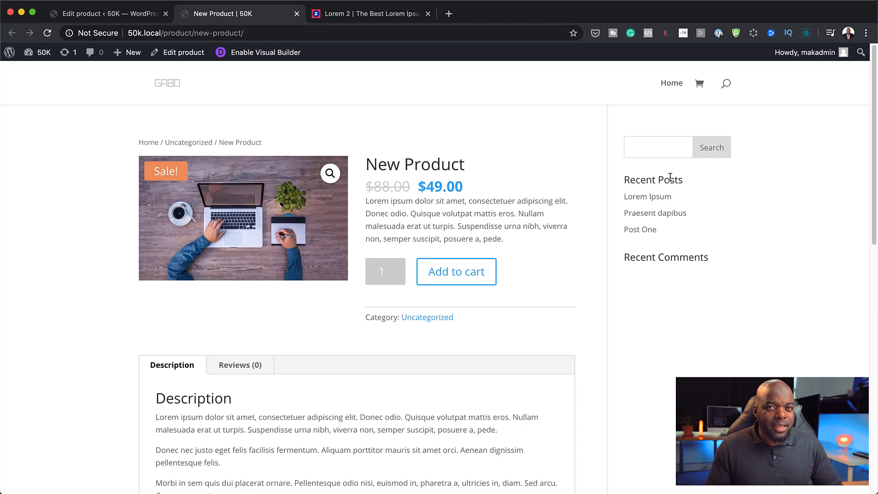
{"action": "left_click", "coordinate": [101, 14]}
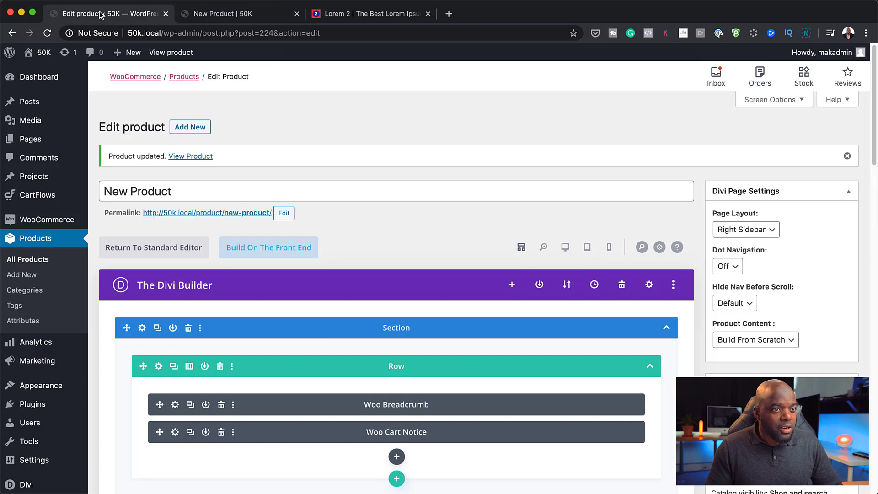
Change the product's Divi page layout to Fullwidth and update the product
{"action": "left_click", "coordinate": [754, 230]}
{"action": "left_click", "coordinate": [747, 265]}
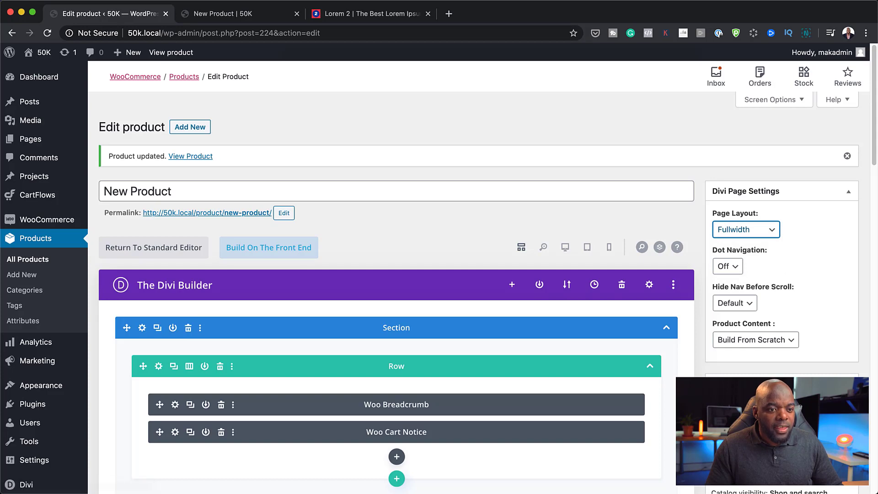
{"action": "scroll", "coordinate": [396, 293], "scroll_direction": "down", "scroll_amount": 6}
{"action": "left_click", "coordinate": [835, 266]}
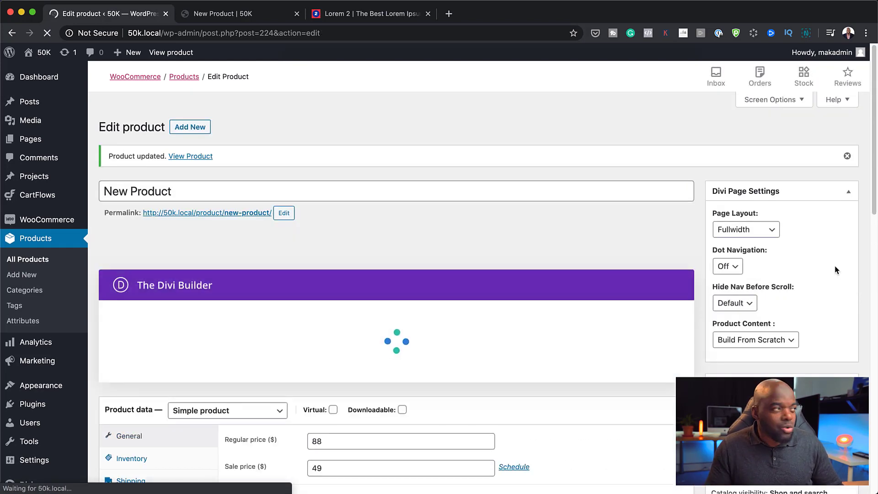
Reload the live product page and examine its layout down to the related products
{"action": "left_click", "coordinate": [244, 18]}
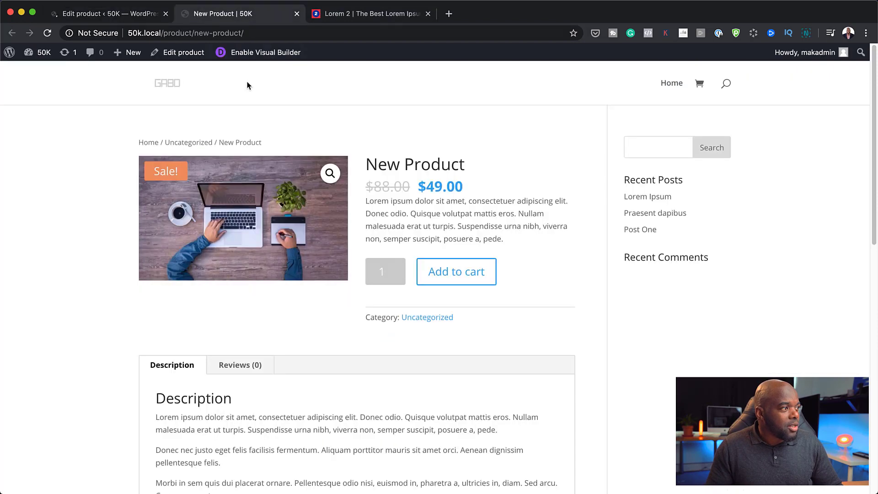
{"action": "left_click", "coordinate": [47, 33]}
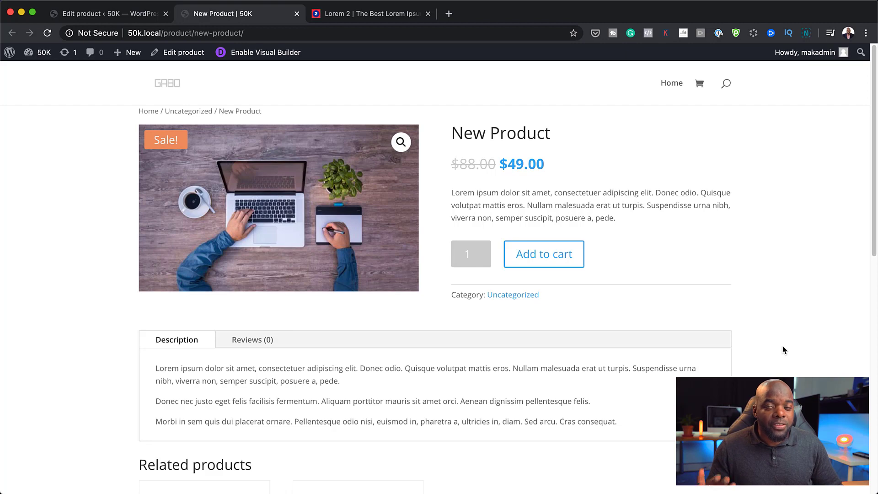
{"action": "scroll", "coordinate": [469, 470], "scroll_direction": "down", "scroll_amount": 5}
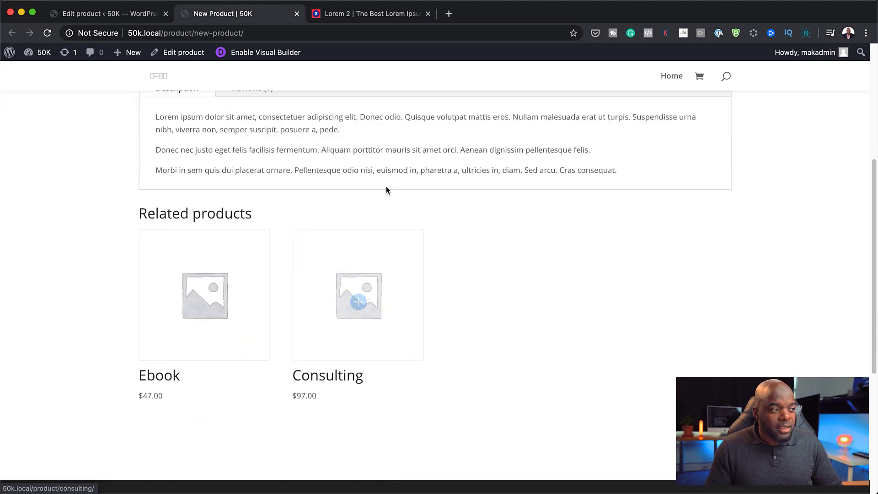
{"action": "scroll", "coordinate": [660, 368], "scroll_direction": "up", "scroll_amount": 2}
{"action": "scroll", "coordinate": [659, 370], "scroll_direction": "up", "scroll_amount": 3}
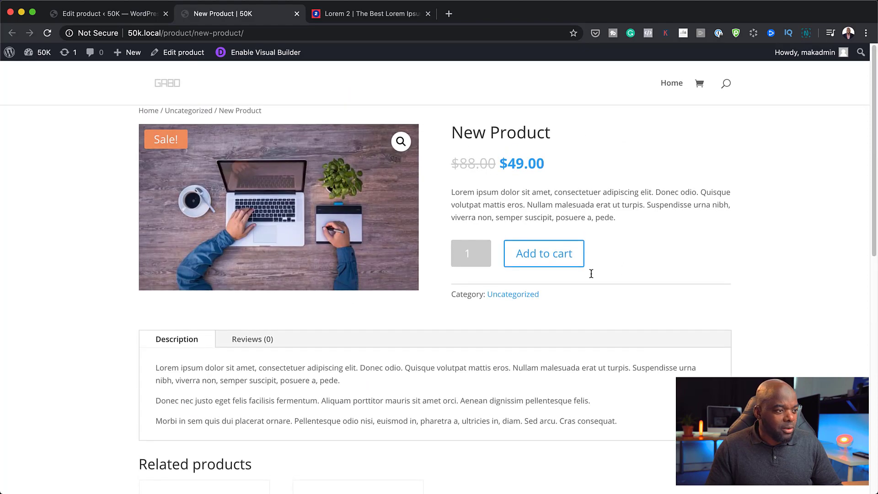
Enable the Divi Visual Builder on the live product page
{"action": "left_click", "coordinate": [268, 60]}
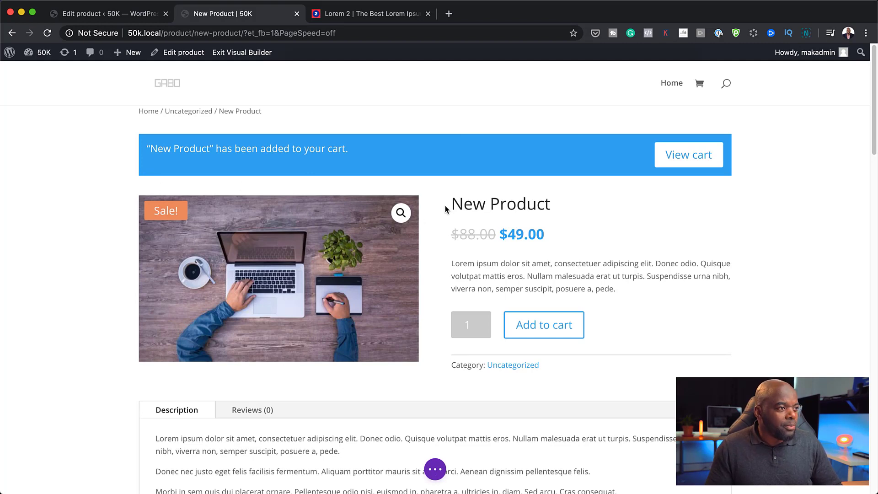
Delete the Related products module from the product page and look over the remaining content
{"action": "scroll", "coordinate": [400, 276], "scroll_direction": "down", "scroll_amount": 8}
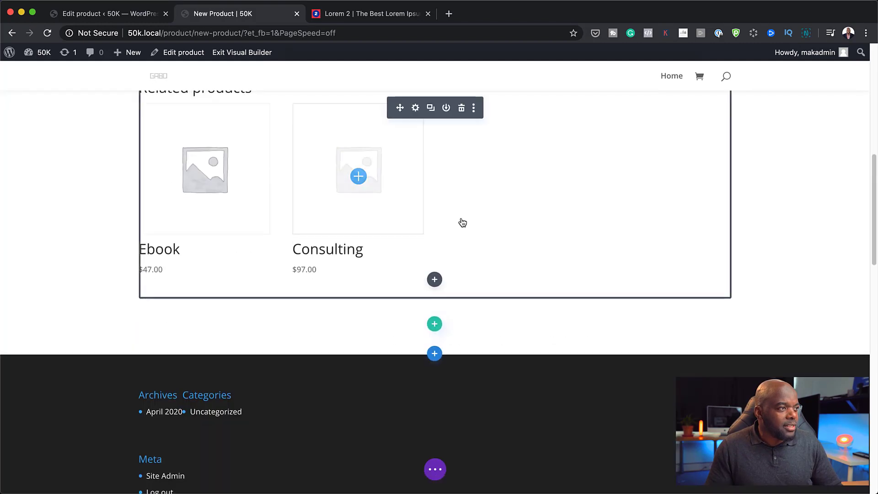
{"action": "left_click", "coordinate": [462, 177]}
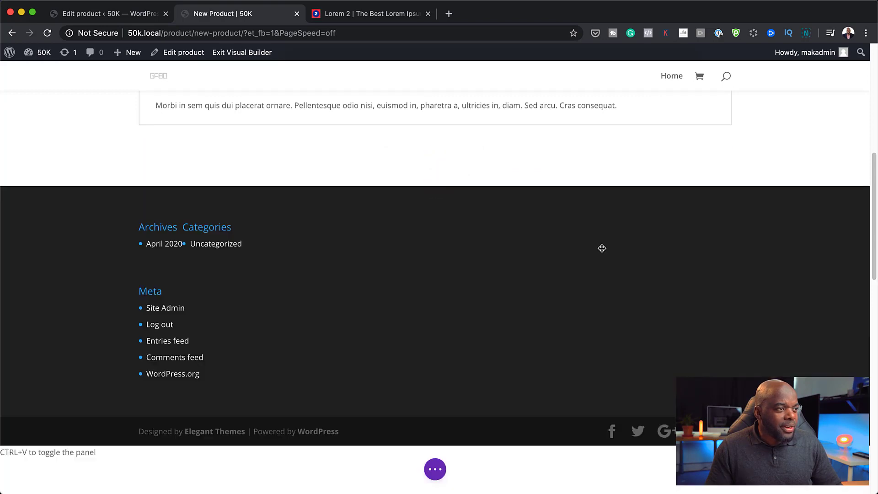
{"action": "scroll", "coordinate": [602, 256], "scroll_direction": "up", "scroll_amount": 5}
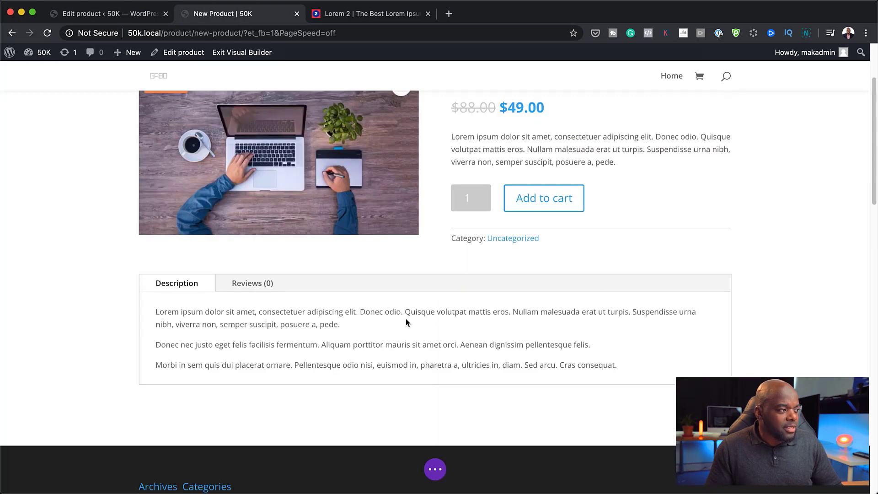
{"action": "scroll", "coordinate": [220, 305], "scroll_direction": "up", "scroll_amount": 1}
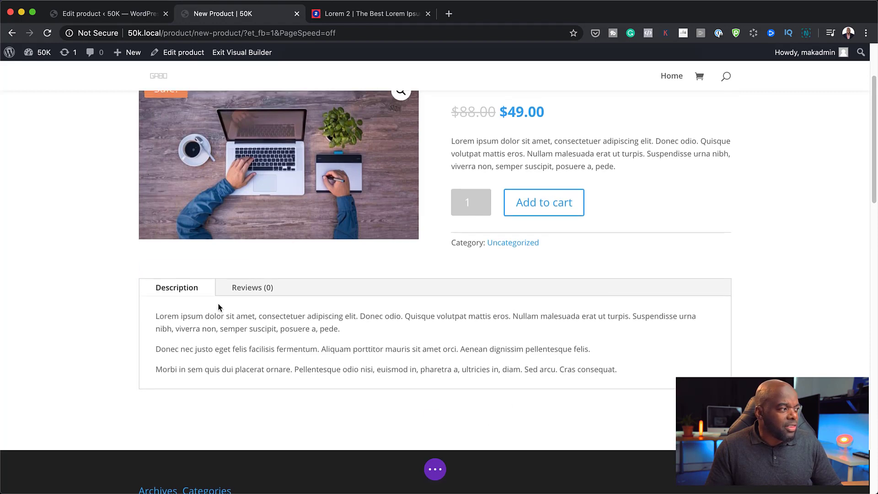
Switch the builder to wireframe view and delete the entire default section with all its Woo modules
{"action": "left_click", "coordinate": [437, 470]}
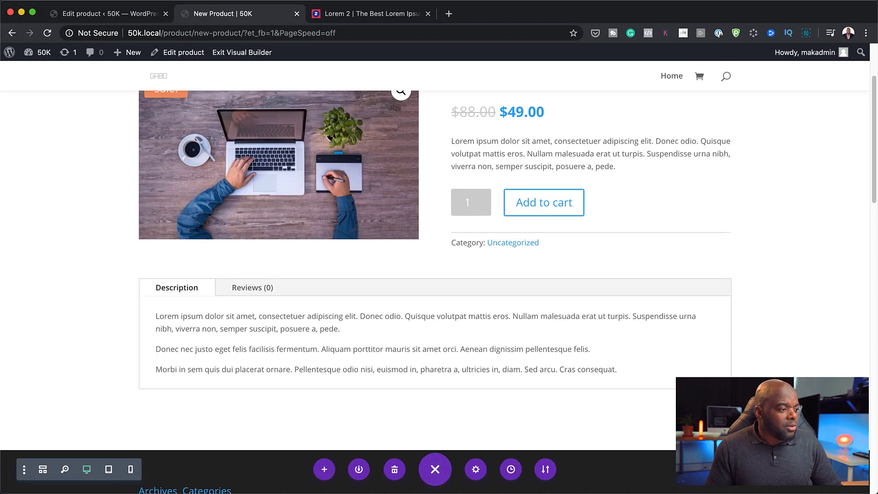
{"action": "left_click", "coordinate": [42, 471]}
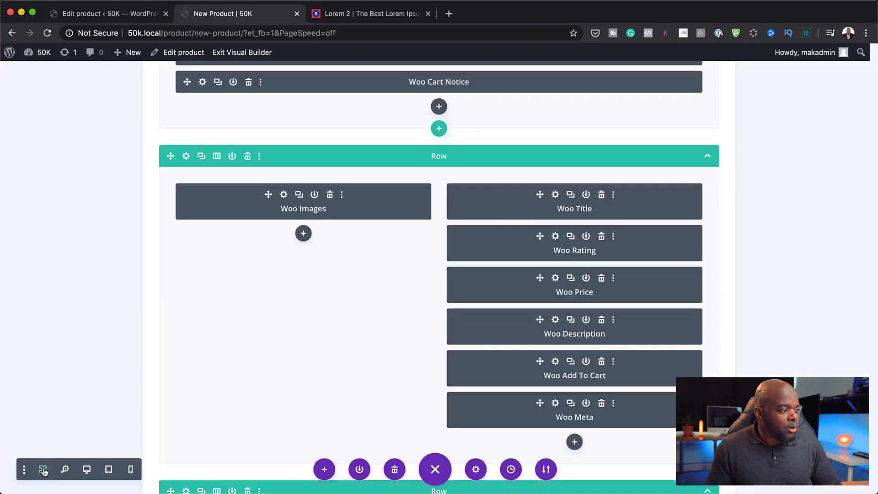
{"action": "scroll", "coordinate": [397, 327], "scroll_direction": "up", "scroll_amount": 3}
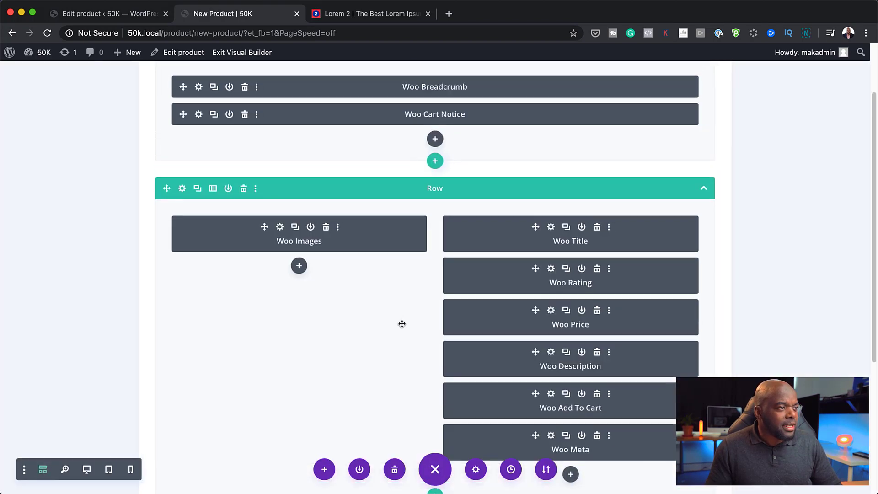
{"action": "scroll", "coordinate": [410, 175], "scroll_direction": "up", "scroll_amount": 3}
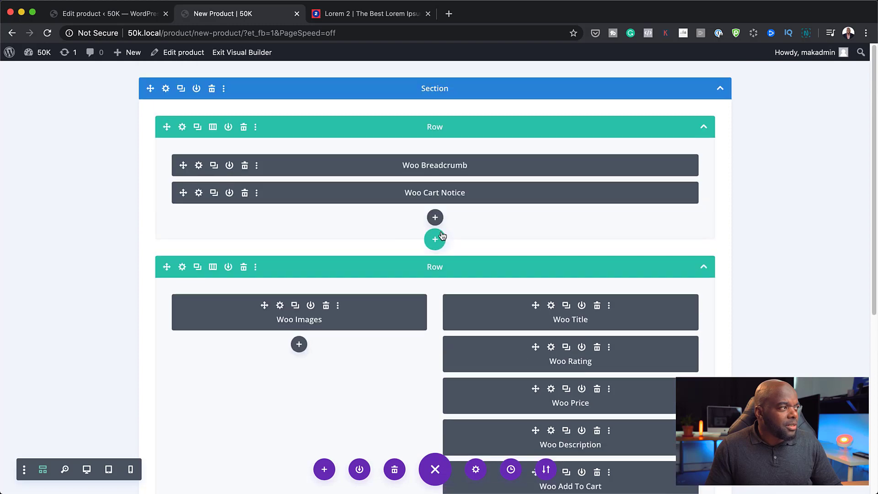
{"action": "left_click", "coordinate": [211, 89]}
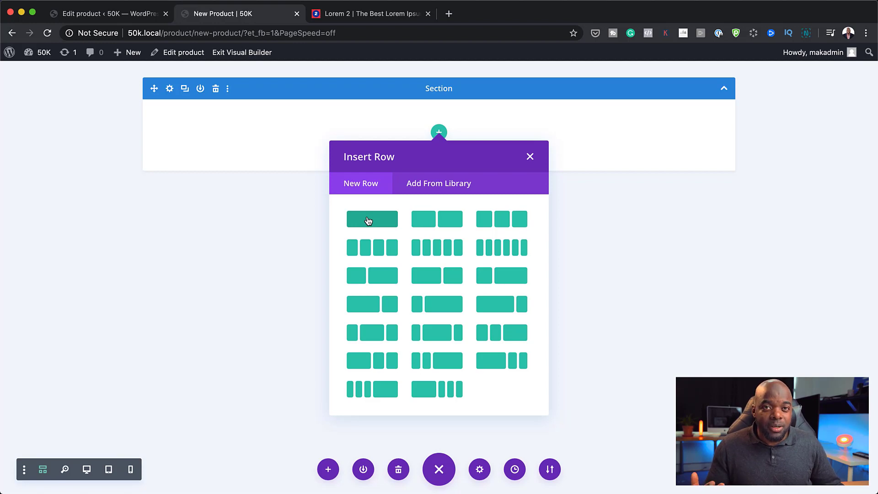
Insert a row with two equal columns, add a Woo Images module to its first column and dock the module's settings
{"action": "left_click", "coordinate": [445, 222]}
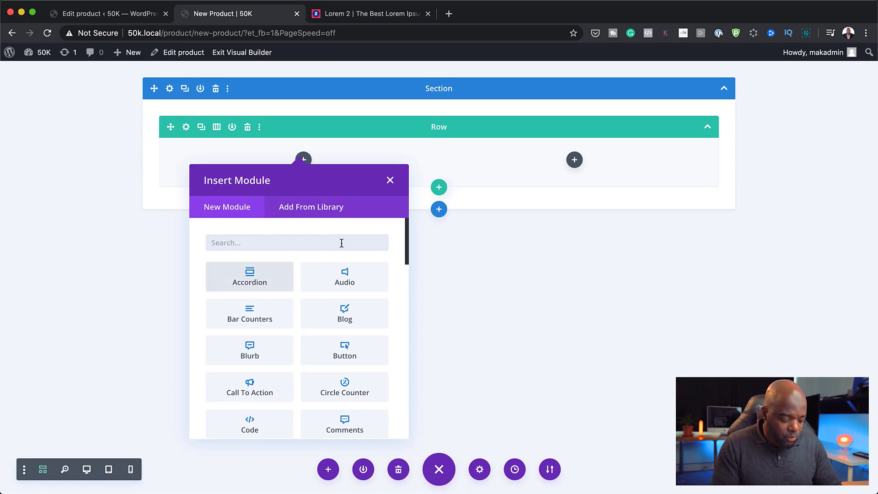
{"action": "key", "text": "BackSpace"}
{"action": "type", "text": "woo im"}
{"action": "left_click", "coordinate": [249, 277]}
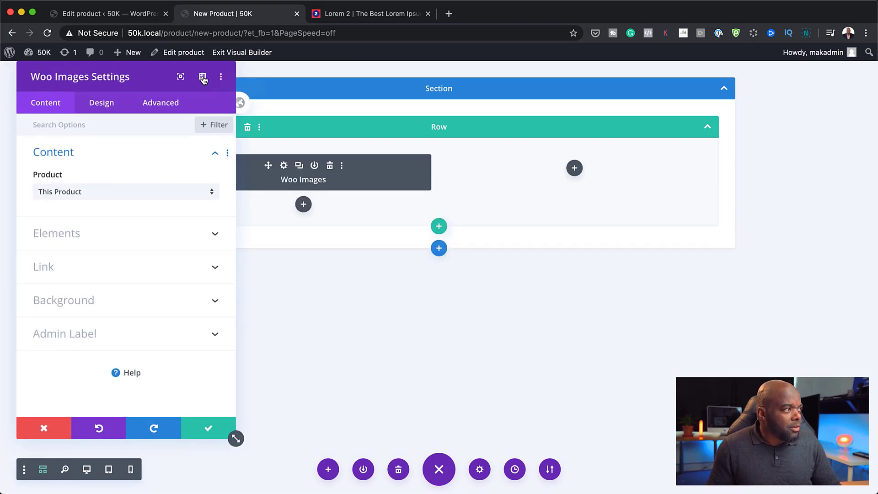
{"action": "left_click", "coordinate": [203, 78]}
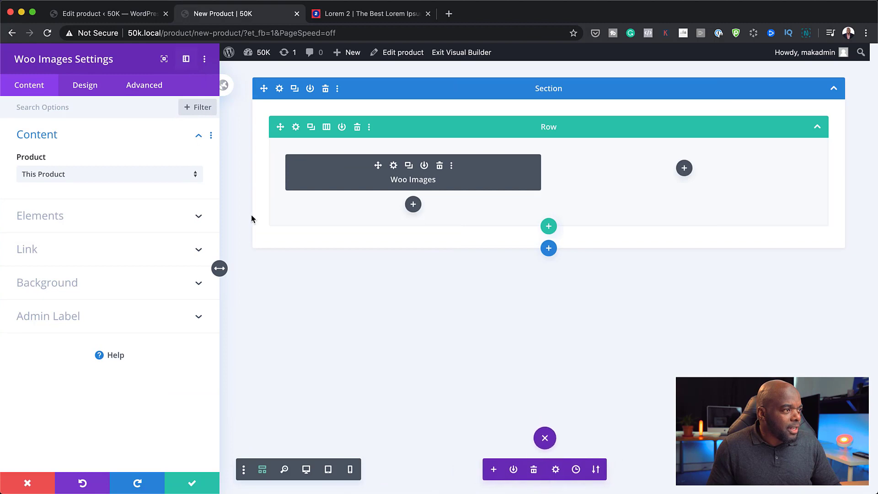
In desktop view, round all corners of the Woo Images module to 5px and save its settings
{"action": "left_click", "coordinate": [307, 471]}
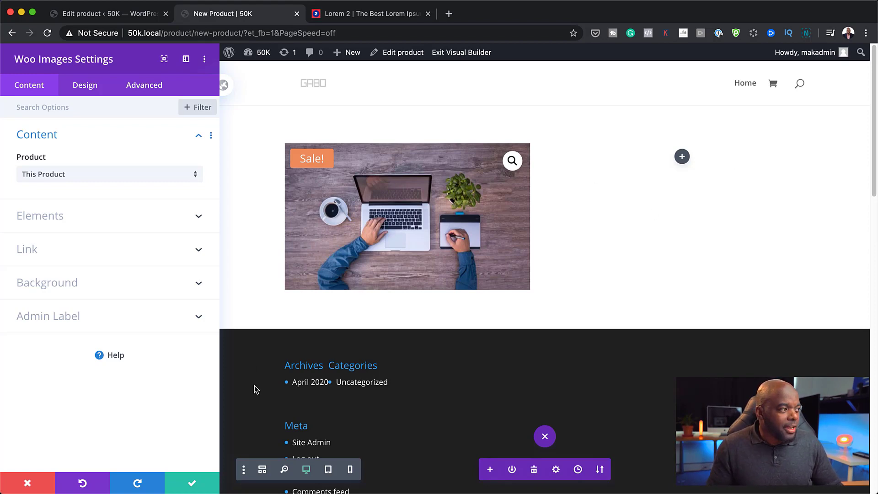
{"action": "left_click", "coordinate": [93, 94]}
{"action": "left_click", "coordinate": [51, 271]}
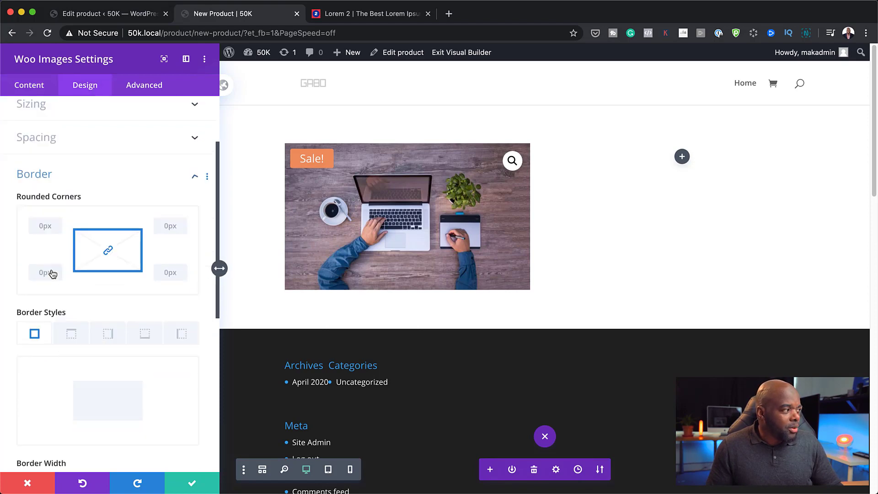
{"action": "left_click", "coordinate": [45, 166]}
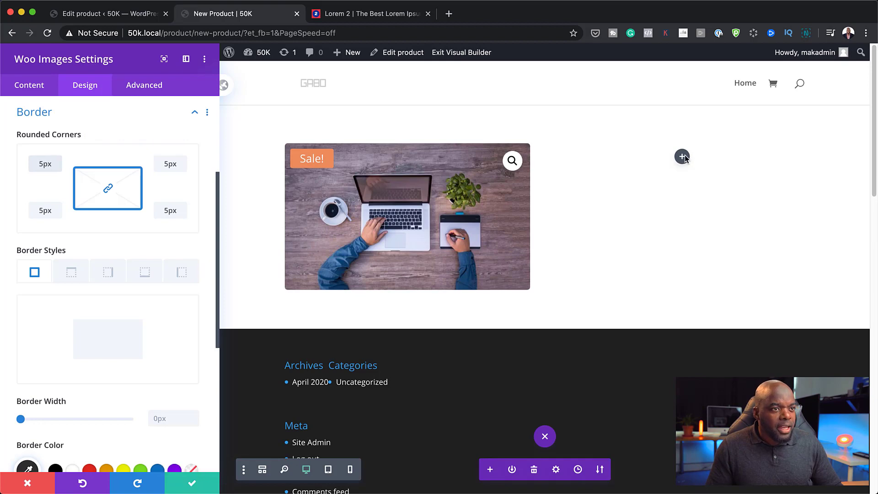
{"action": "left_click", "coordinate": [191, 483]}
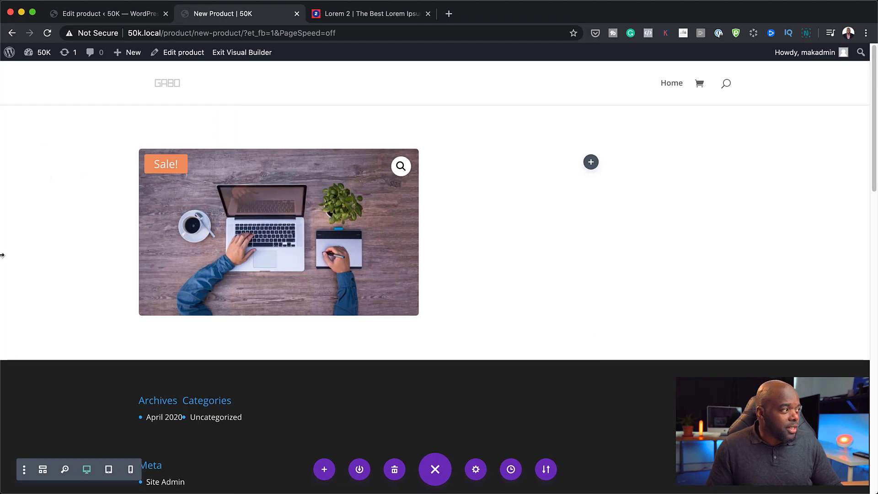
Give the section a black background colour, preview it in desktop view and look at the background image option
{"action": "left_click", "coordinate": [43, 470]}
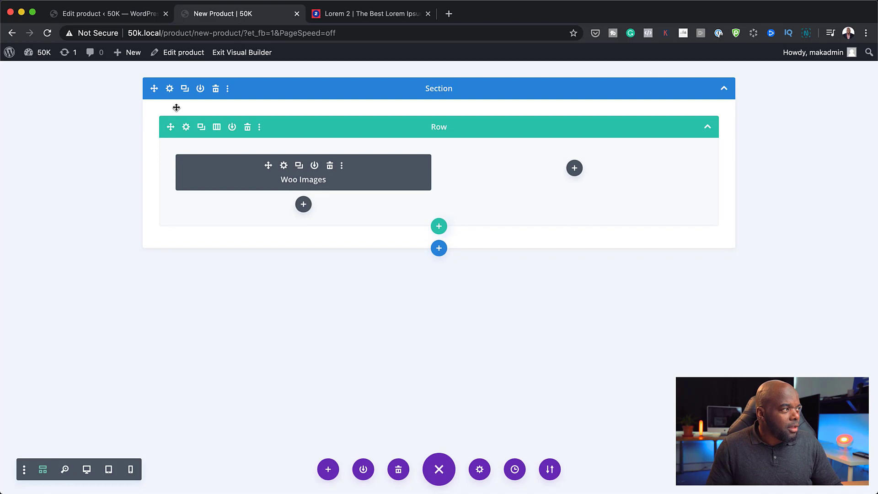
{"action": "left_click", "coordinate": [169, 89]}
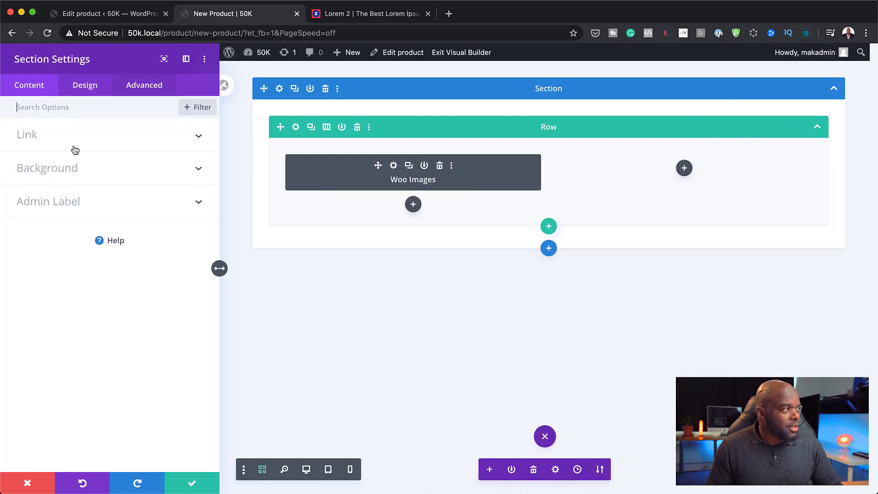
{"action": "left_click", "coordinate": [44, 172]}
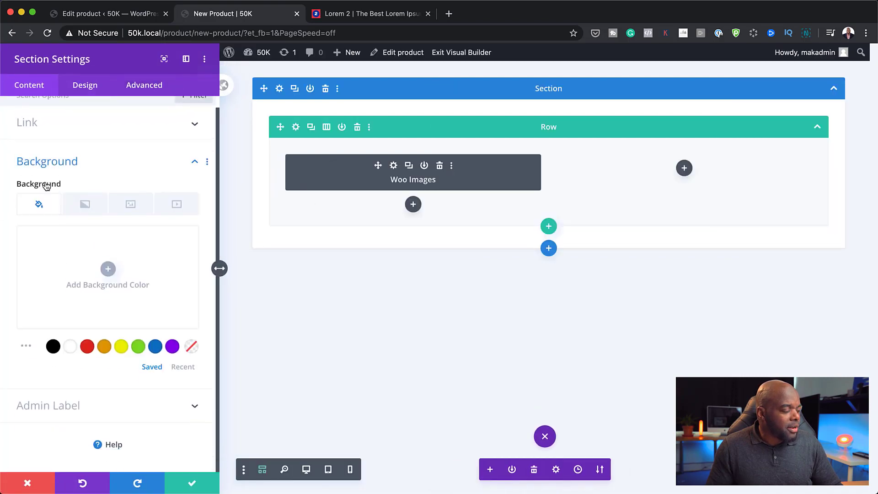
{"action": "left_click", "coordinate": [53, 348]}
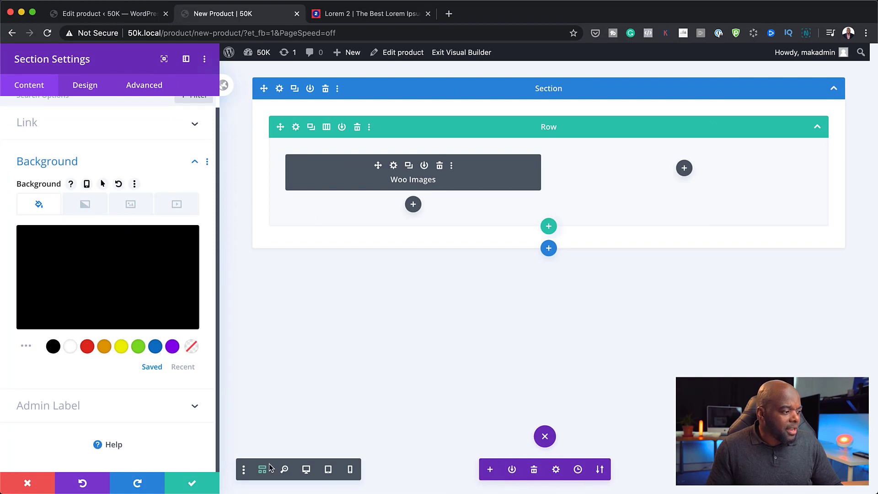
{"action": "left_click", "coordinate": [306, 470]}
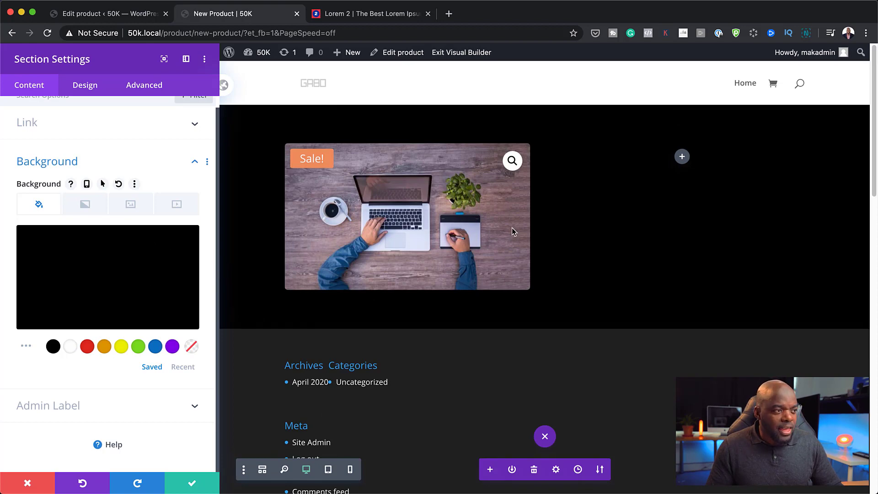
{"action": "left_click", "coordinate": [131, 204]}
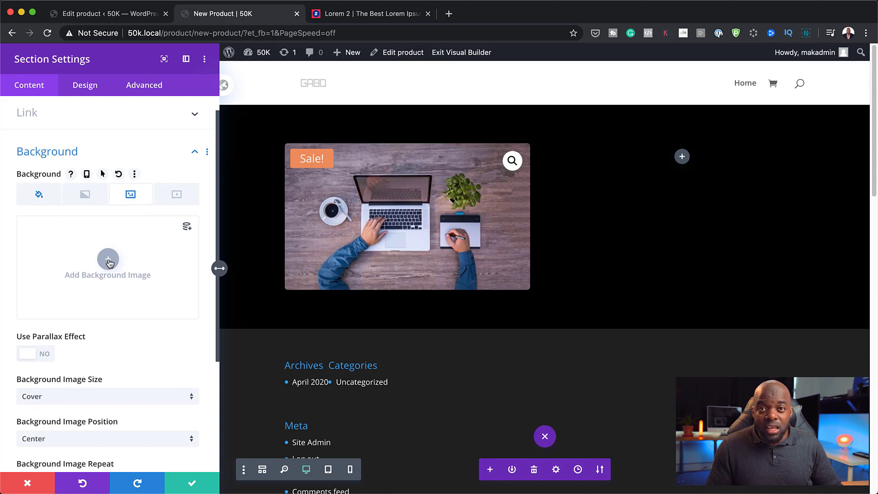
{"action": "left_click", "coordinate": [40, 197]}
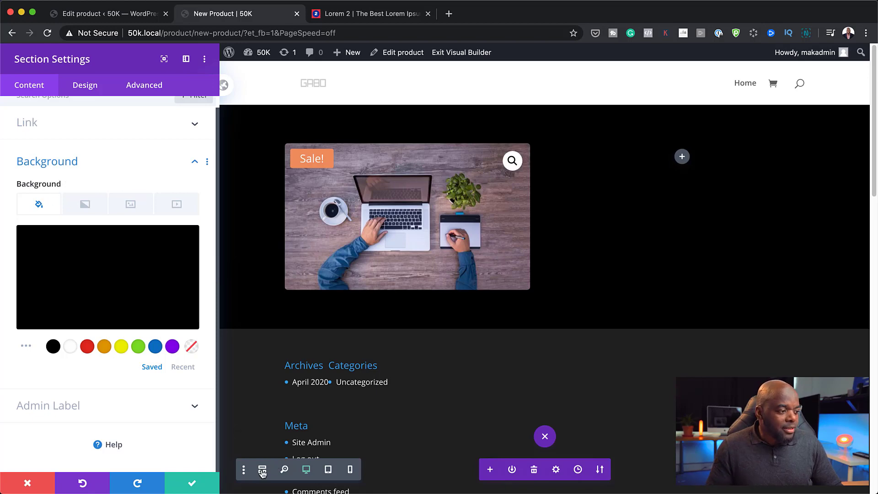
Add a Woo Description module to the row's second column, preview it in desktop view and review its product source options
{"action": "left_click", "coordinate": [262, 471]}
{"action": "left_click", "coordinate": [684, 167]}
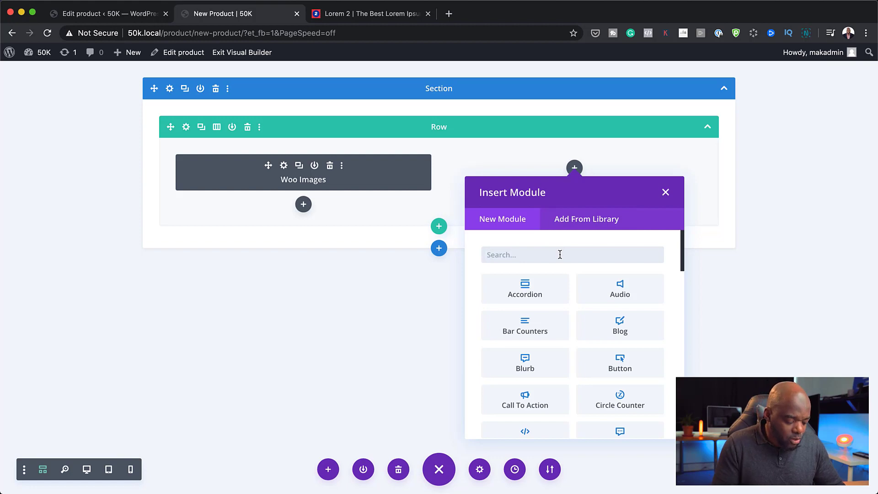
{"action": "type", "text": "woo"}
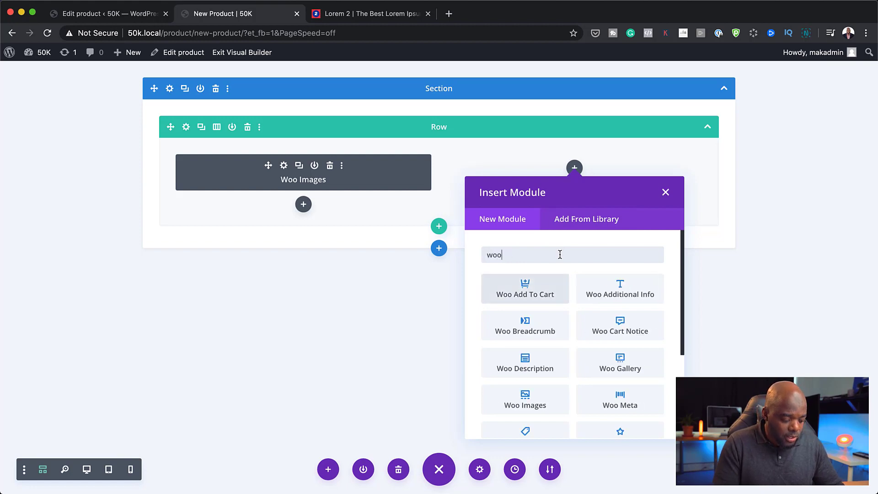
{"action": "type", "text": " d"}
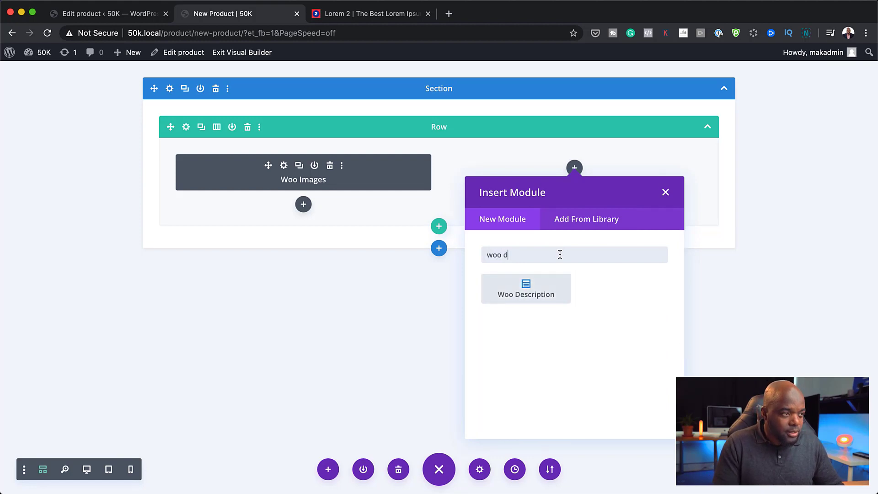
{"action": "left_click", "coordinate": [545, 290]}
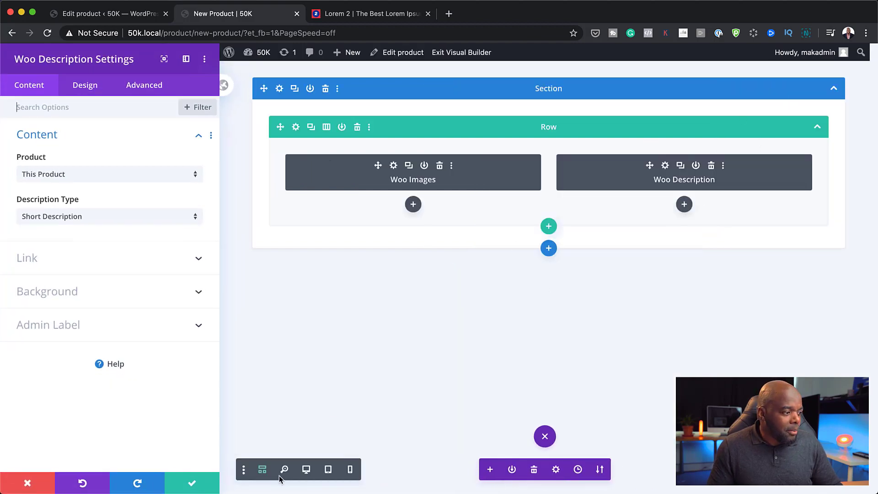
{"action": "left_click", "coordinate": [313, 471]}
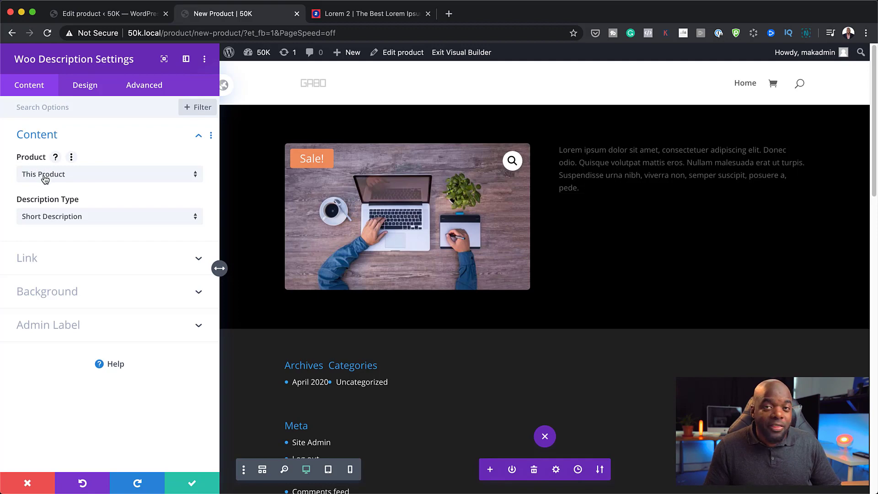
{"action": "left_click", "coordinate": [138, 175]}
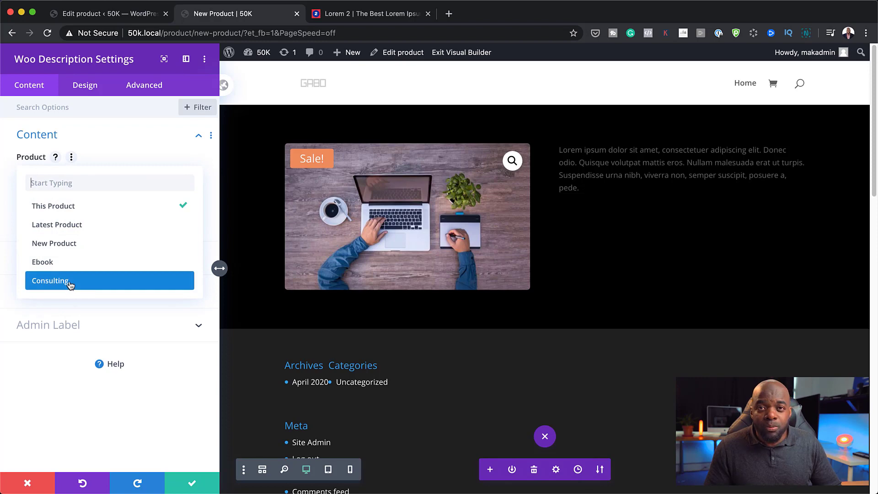
{"action": "left_click", "coordinate": [138, 142]}
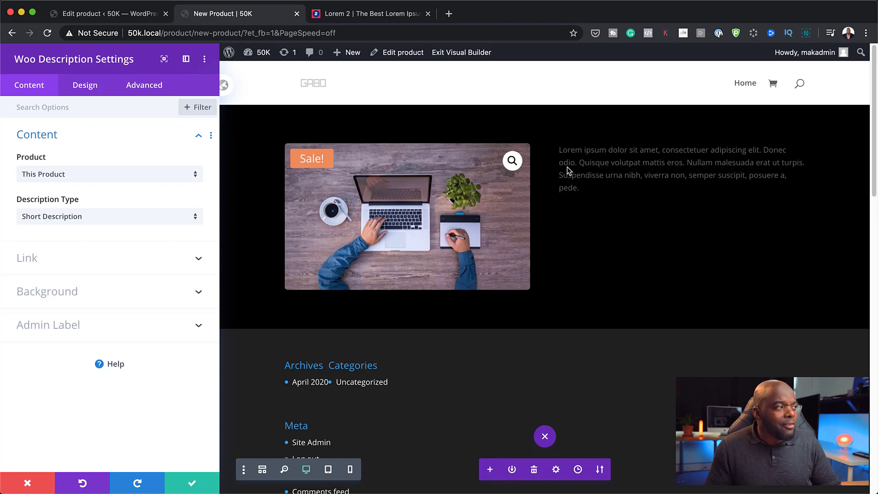
Style the Woo Description text in the Poppins font at 15px with a slightly off-white colour
{"action": "left_click", "coordinate": [84, 89]}
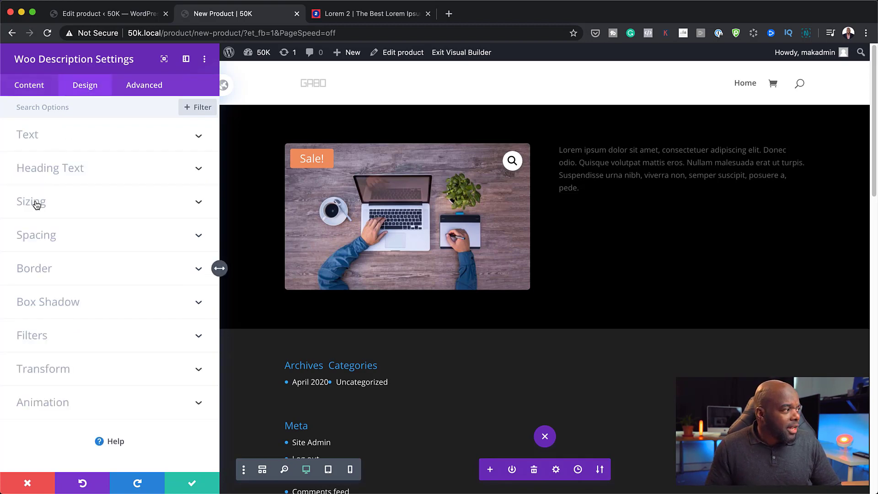
{"action": "left_click", "coordinate": [32, 132]}
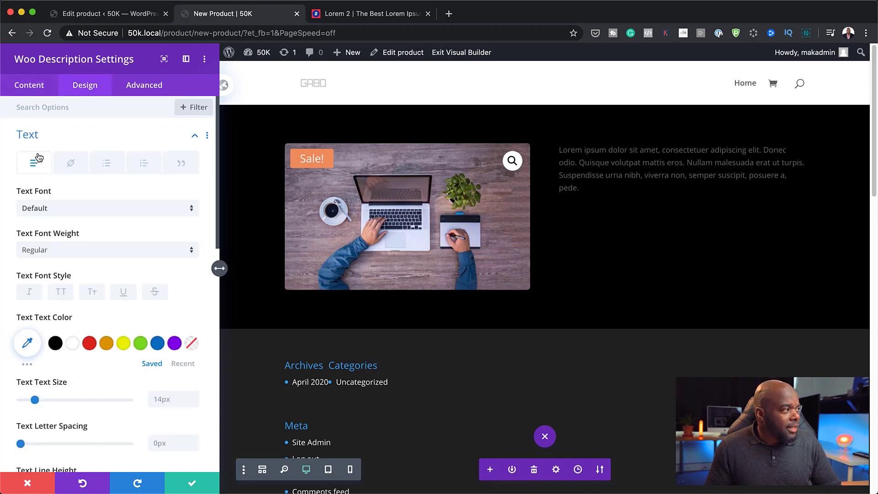
{"action": "left_click", "coordinate": [54, 206]}
{"action": "left_click", "coordinate": [62, 152]}
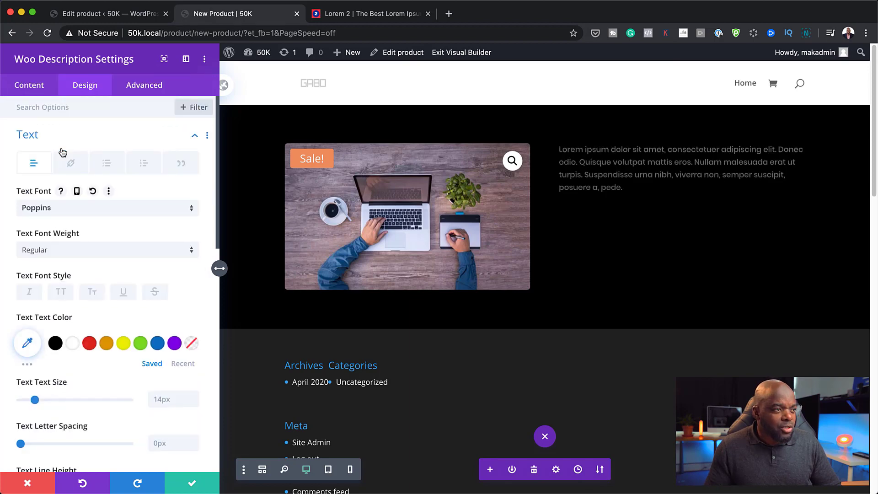
{"action": "left_click", "coordinate": [73, 345]}
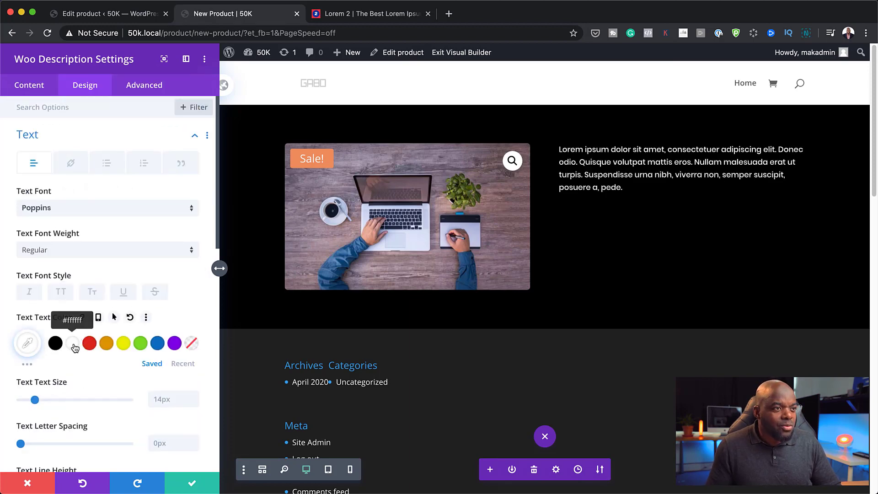
{"action": "left_click", "coordinate": [29, 342]}
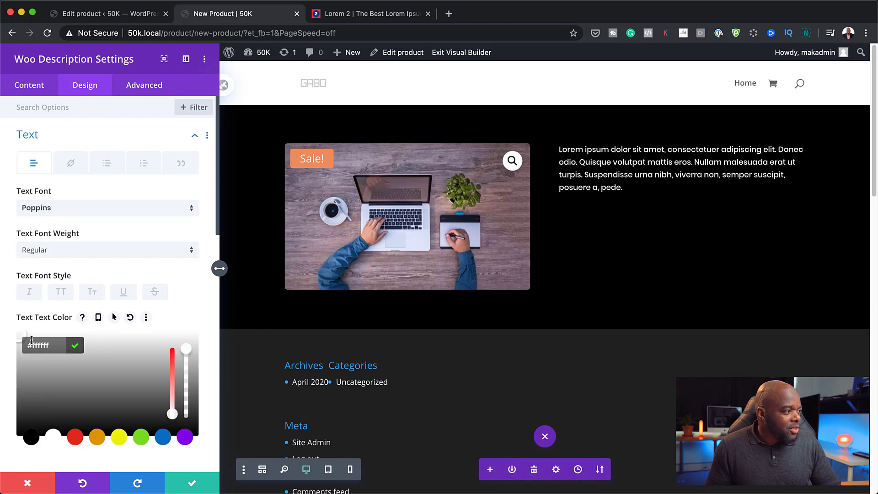
{"action": "left_click_drag", "start_coordinate": [32, 369], "coordinate": [16, 341]}
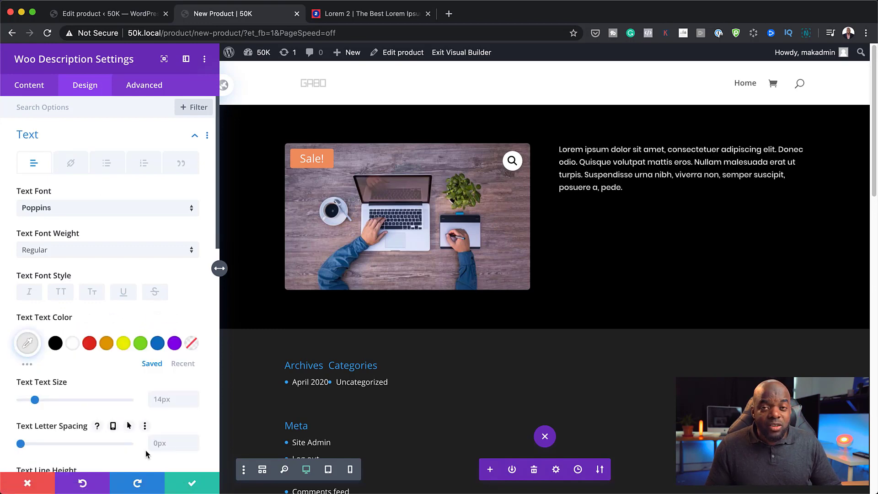
{"action": "left_click_drag", "start_coordinate": [34, 400], "coordinate": [35, 401]}
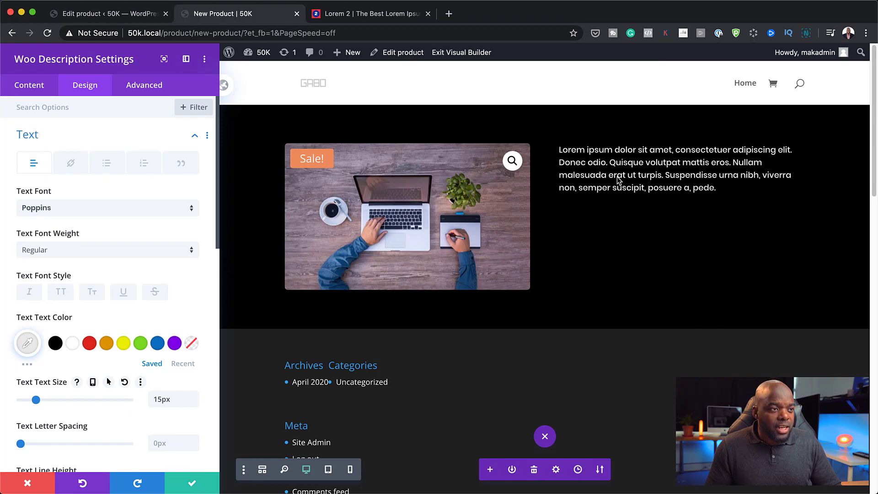
Try yellow (#edf000) for the description text, and recolour it to a light grey just off white
{"action": "left_click", "coordinate": [124, 344]}
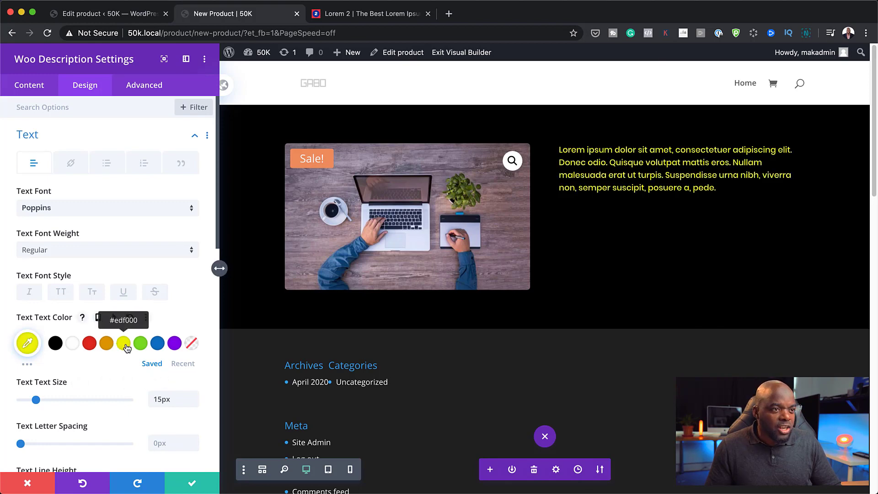
{"action": "left_click", "coordinate": [72, 343]}
{"action": "left_click", "coordinate": [25, 344]}
{"action": "left_click", "coordinate": [32, 362]}
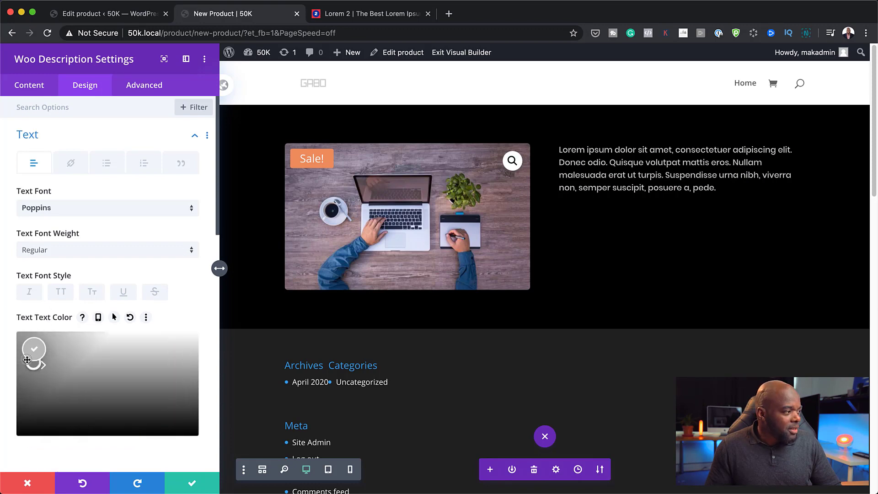
{"action": "left_click_drag", "start_coordinate": [31, 361], "coordinate": [8, 350]}
{"action": "left_click", "coordinate": [8, 350]}
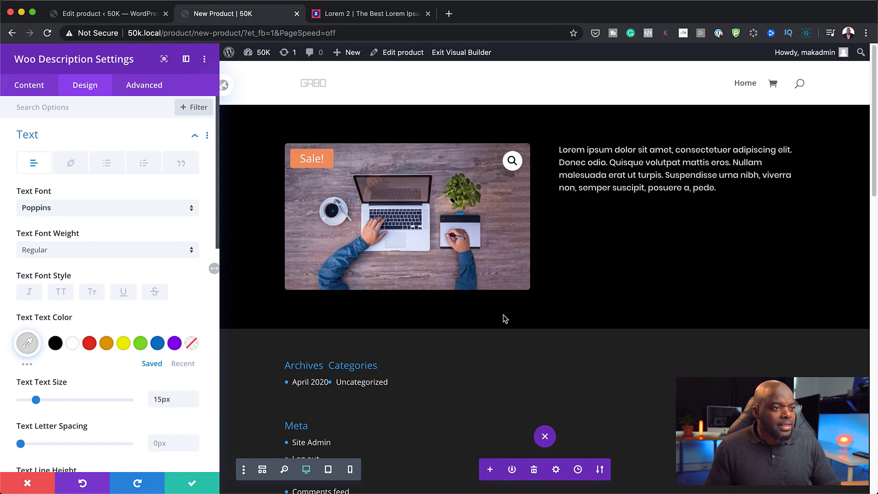
Add a Woo Add To Cart module below the Woo Description module in the second column and preview it in desktop view
{"action": "left_click", "coordinate": [263, 471]}
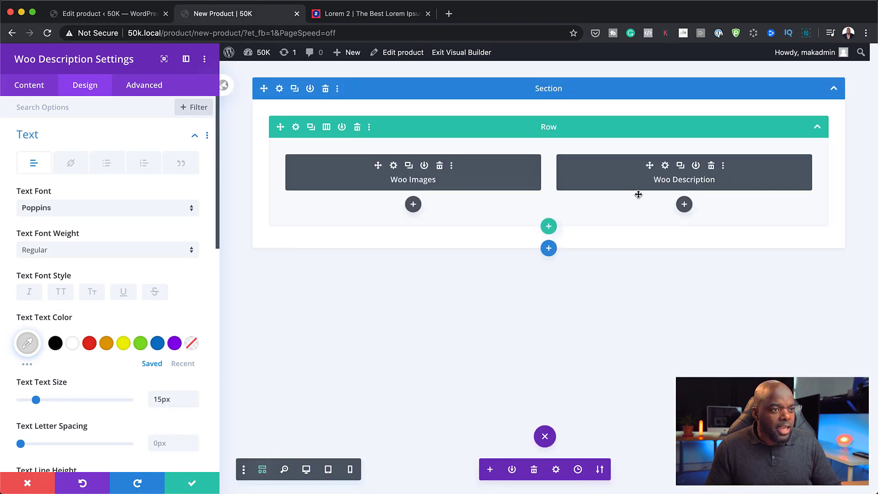
{"action": "left_click", "coordinate": [684, 204]}
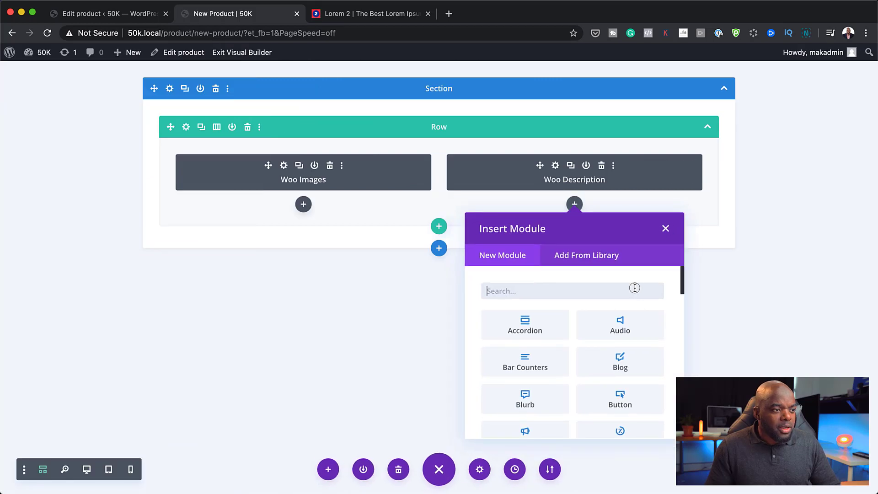
{"action": "type", "text": "ad"}
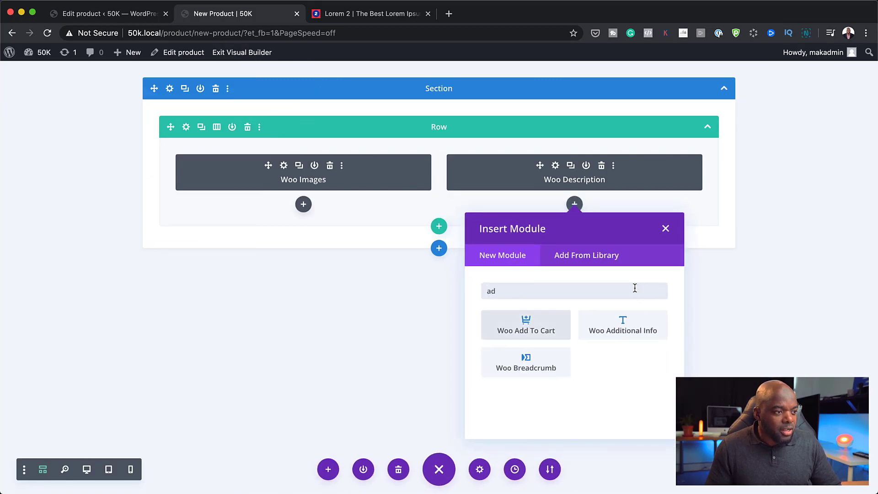
{"action": "left_click", "coordinate": [544, 326]}
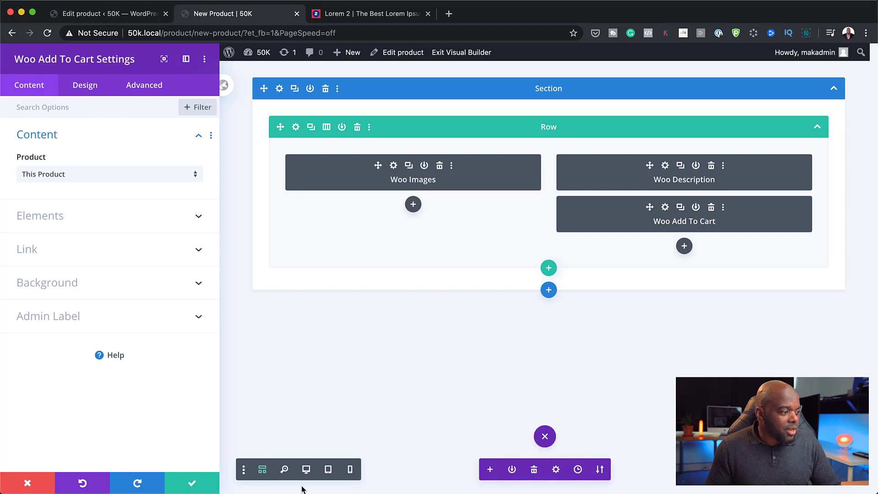
{"action": "left_click", "coordinate": [304, 472]}
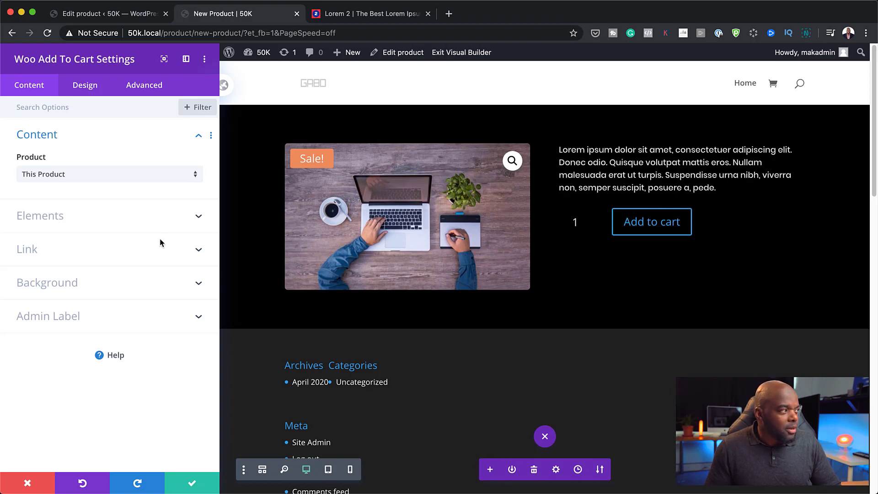
Enable custom styles for the Add to cart button and give it an orange background colour
{"action": "left_click", "coordinate": [88, 87]}
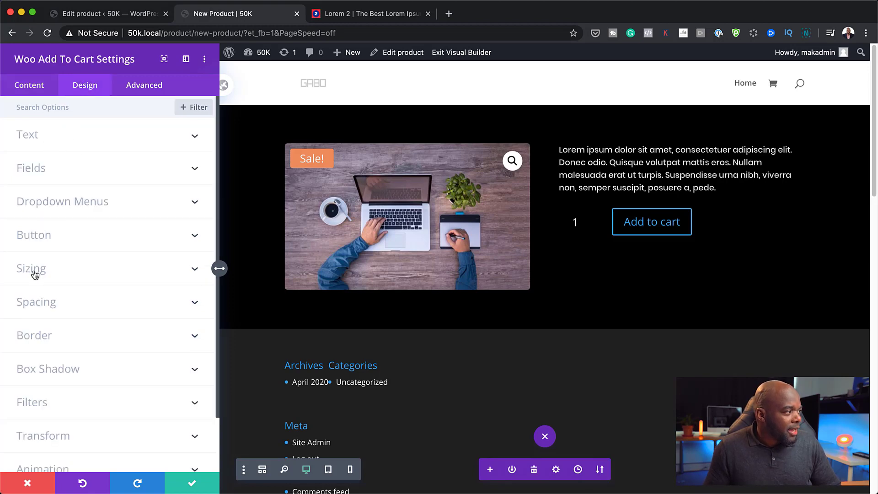
{"action": "left_click", "coordinate": [42, 239]}
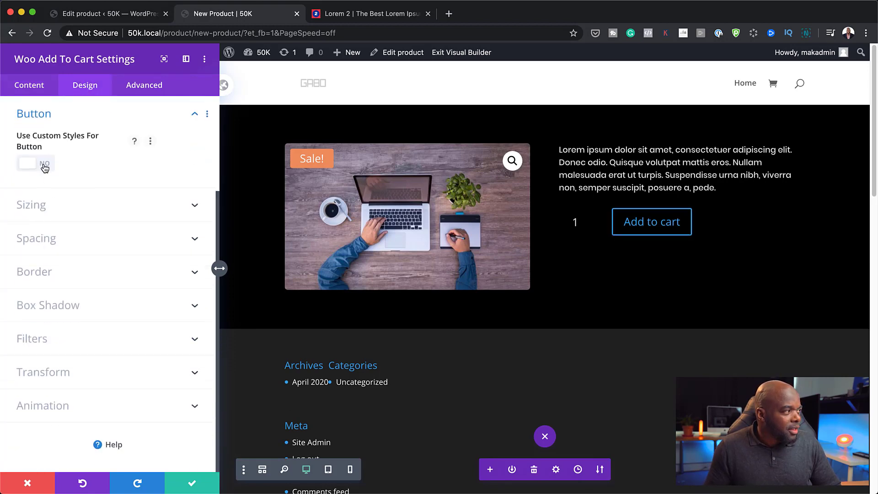
{"action": "left_click", "coordinate": [44, 168]}
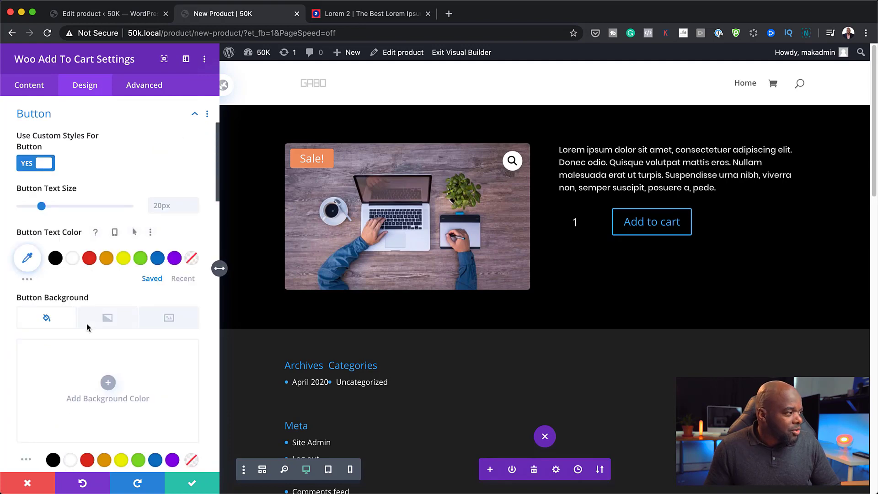
{"action": "scroll", "coordinate": [153, 375], "scroll_direction": "down", "scroll_amount": 2}
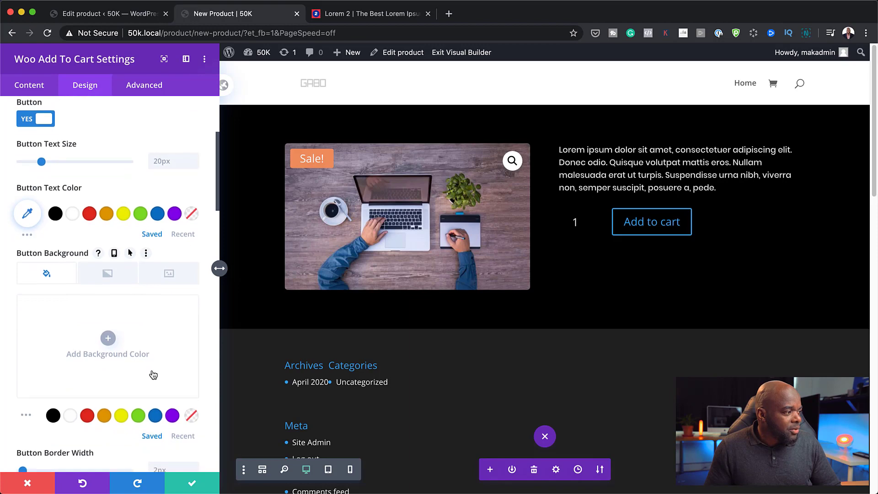
{"action": "scroll", "coordinate": [151, 372], "scroll_direction": "down", "scroll_amount": 1}
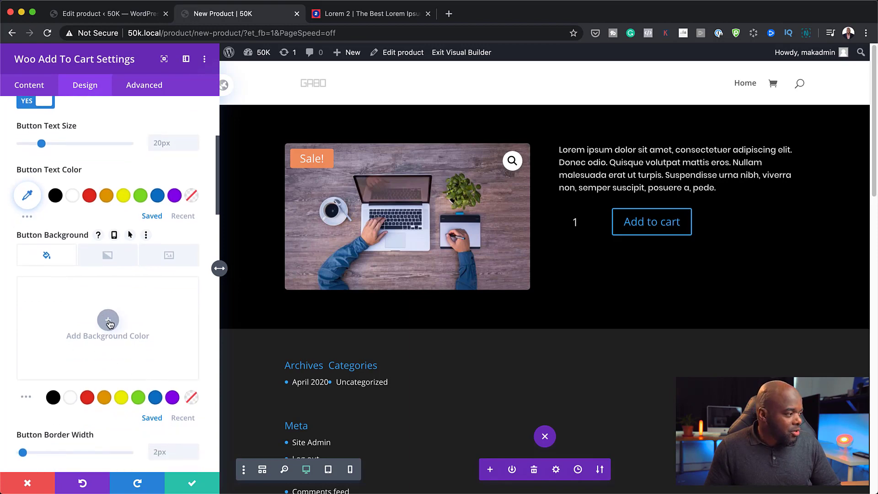
{"action": "scroll", "coordinate": [133, 329], "scroll_direction": "down", "scroll_amount": 2}
{"action": "left_click", "coordinate": [71, 365]}
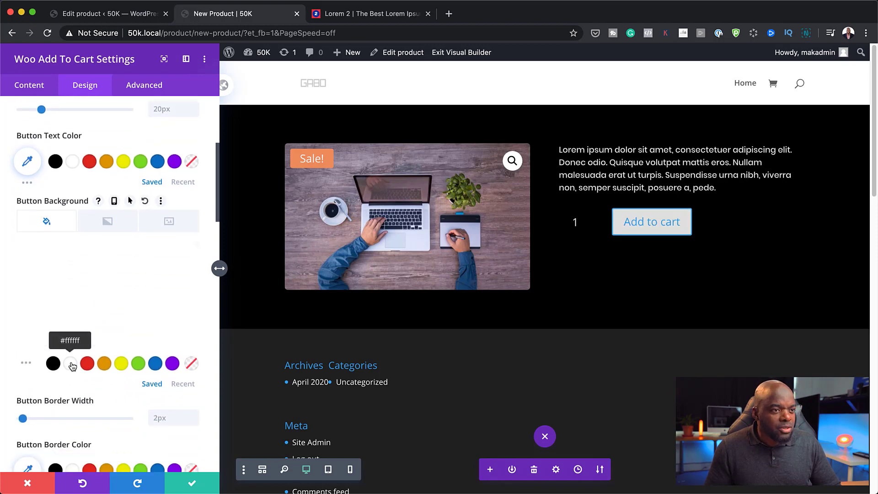
{"action": "left_click", "coordinate": [104, 365]}
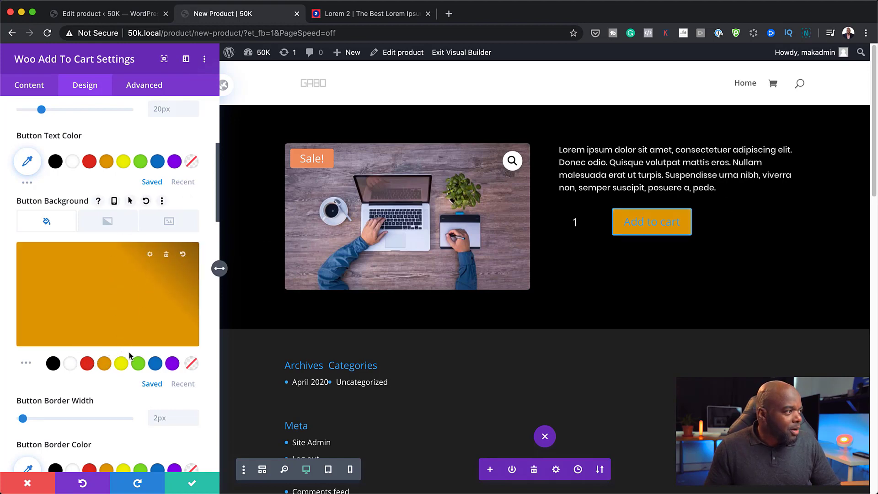
Set the Add to cart button's font to Poppins
{"action": "scroll", "coordinate": [132, 358], "scroll_direction": "up", "scroll_amount": 2}
{"action": "scroll", "coordinate": [133, 357], "scroll_direction": "up", "scroll_amount": 5}
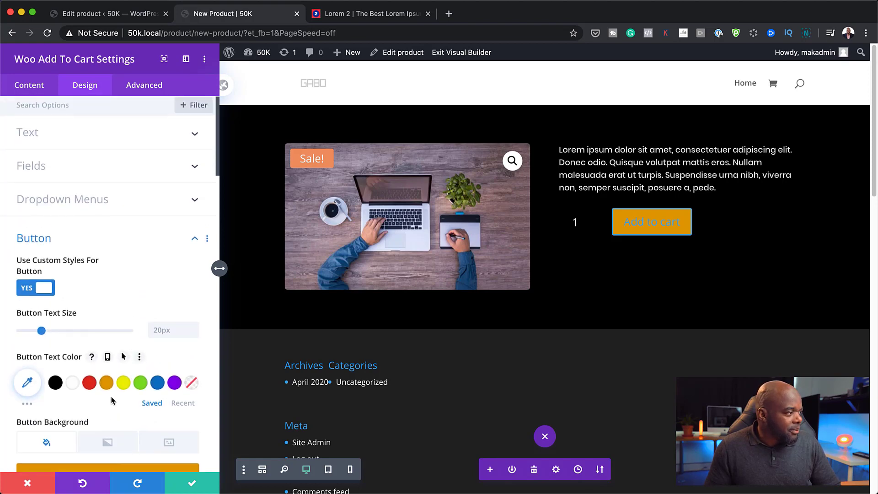
{"action": "scroll", "coordinate": [112, 400], "scroll_direction": "down", "scroll_amount": 6}
{"action": "scroll", "coordinate": [112, 401], "scroll_direction": "down", "scroll_amount": 2}
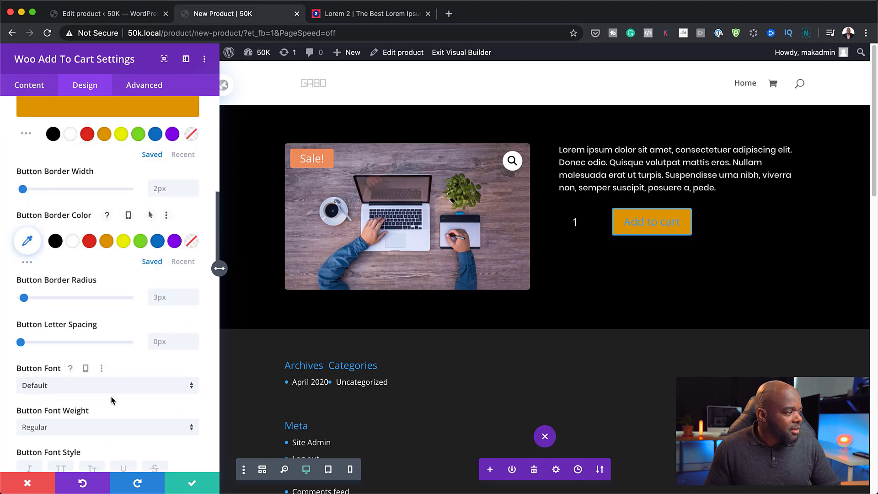
{"action": "left_click", "coordinate": [100, 392]}
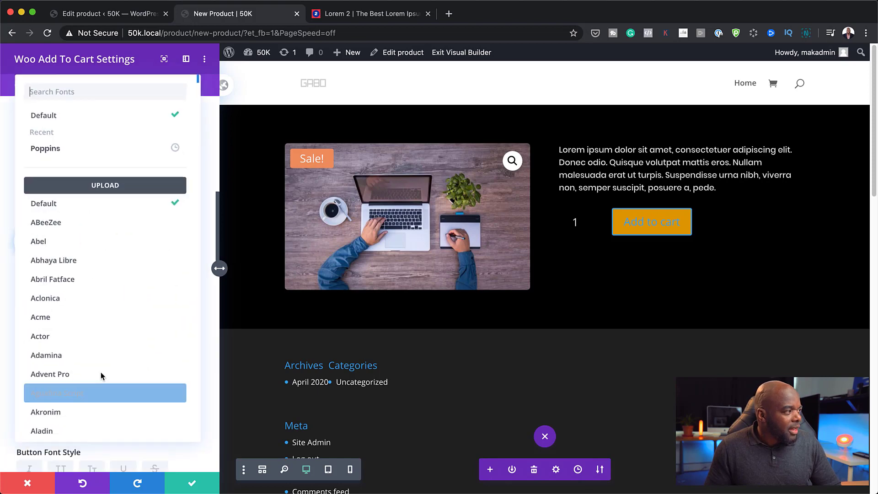
{"action": "left_click", "coordinate": [90, 150]}
{"action": "scroll", "coordinate": [147, 373], "scroll_direction": "down", "scroll_amount": 1}
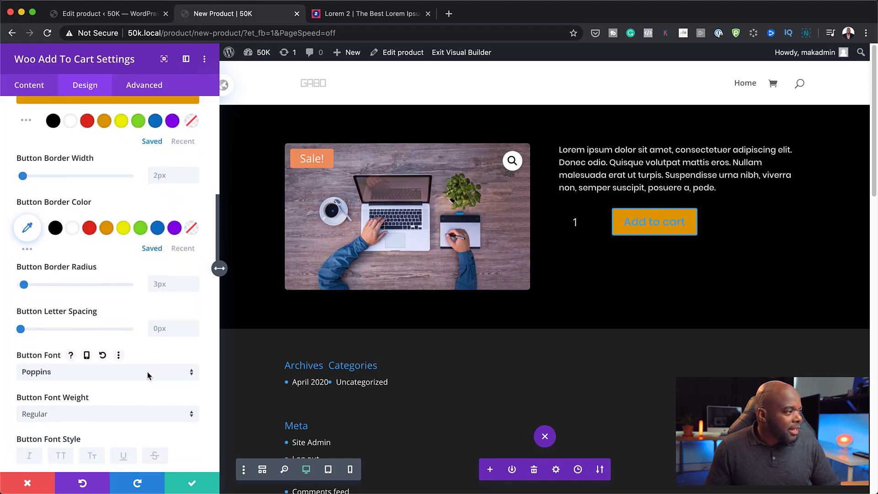
Make the Add to cart button's text white (#ffffff), set its border width to 0px and save the module settings
{"action": "scroll", "coordinate": [132, 265], "scroll_direction": "up", "scroll_amount": 6}
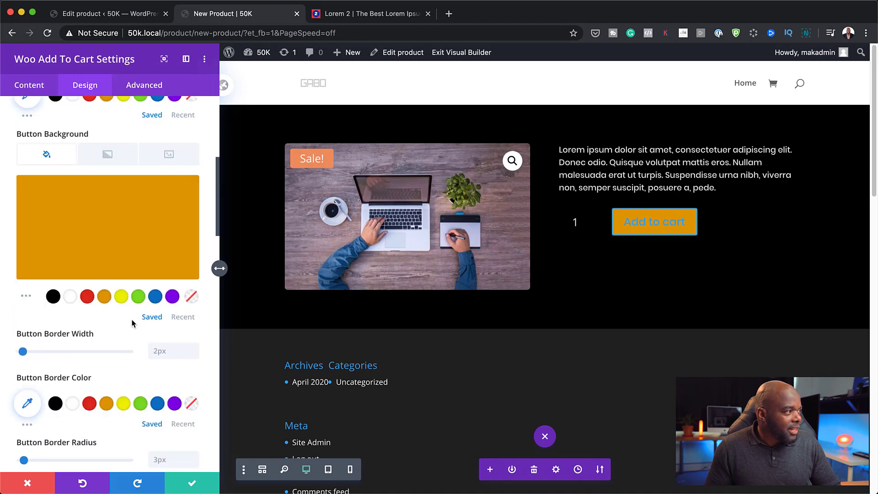
{"action": "scroll", "coordinate": [132, 323], "scroll_direction": "up", "scroll_amount": 1}
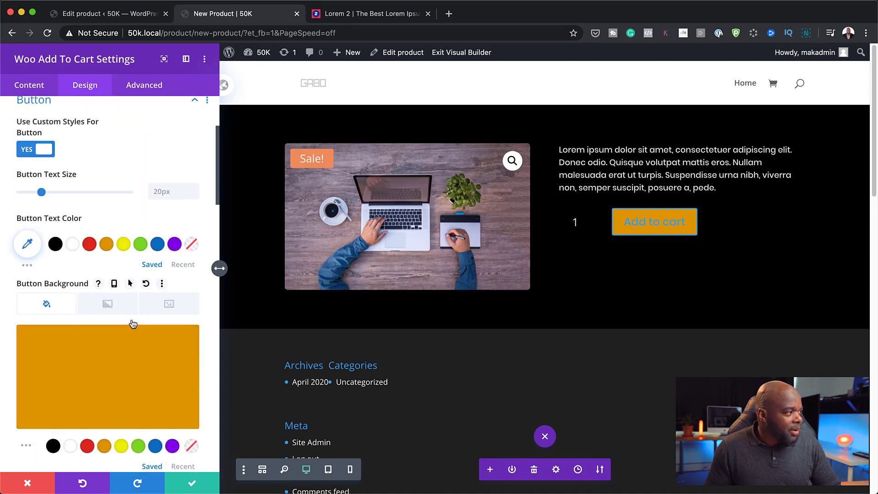
{"action": "left_click", "coordinate": [75, 246]}
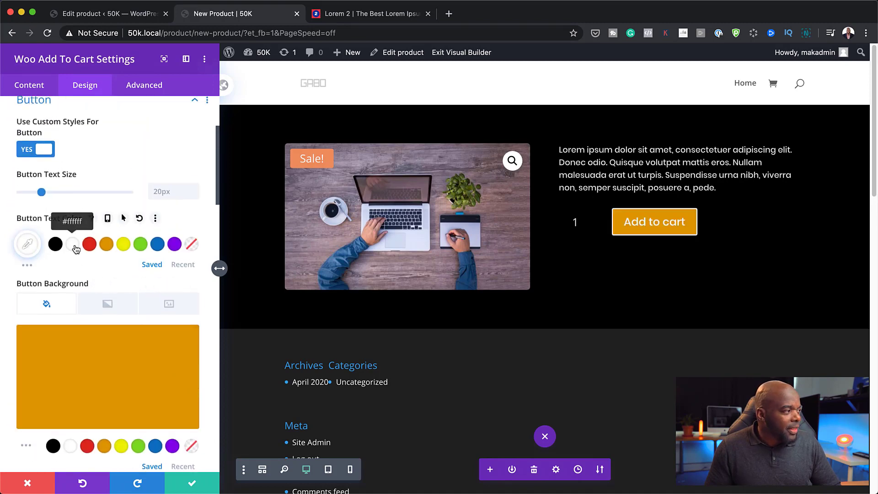
{"action": "scroll", "coordinate": [72, 354], "scroll_direction": "down", "scroll_amount": 3}
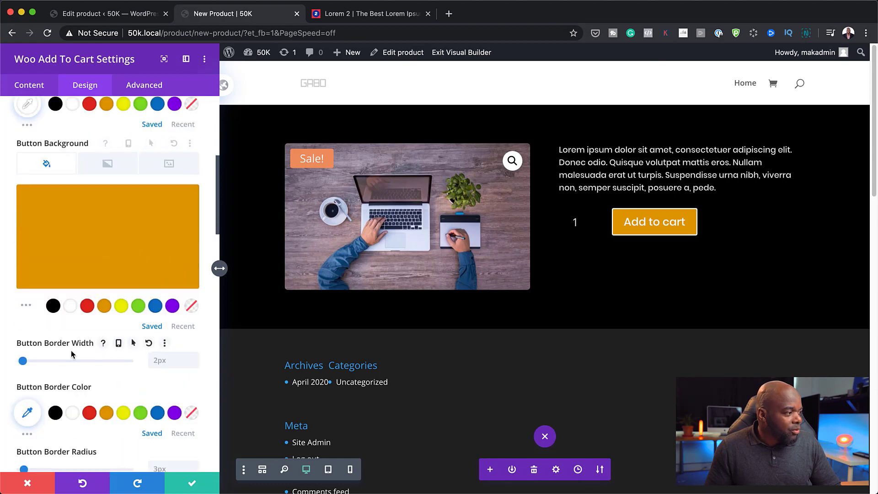
{"action": "left_click_drag", "start_coordinate": [23, 364], "coordinate": [16, 366]}
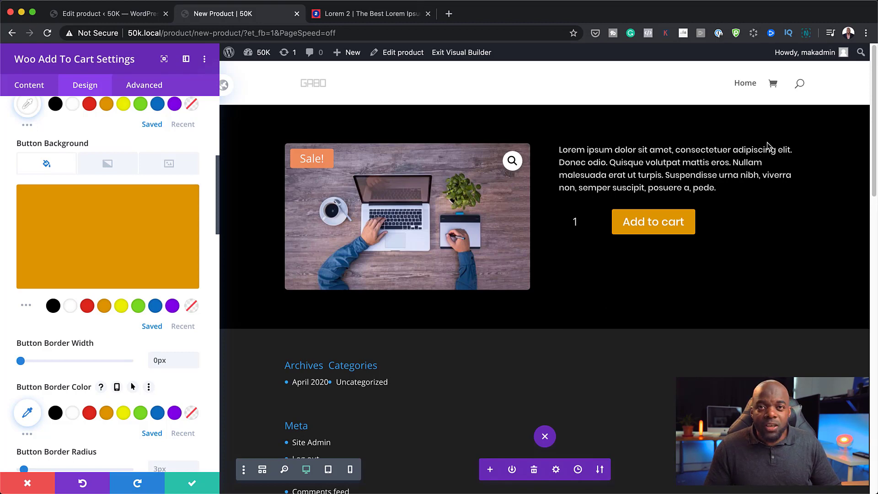
{"action": "left_click", "coordinate": [193, 487]}
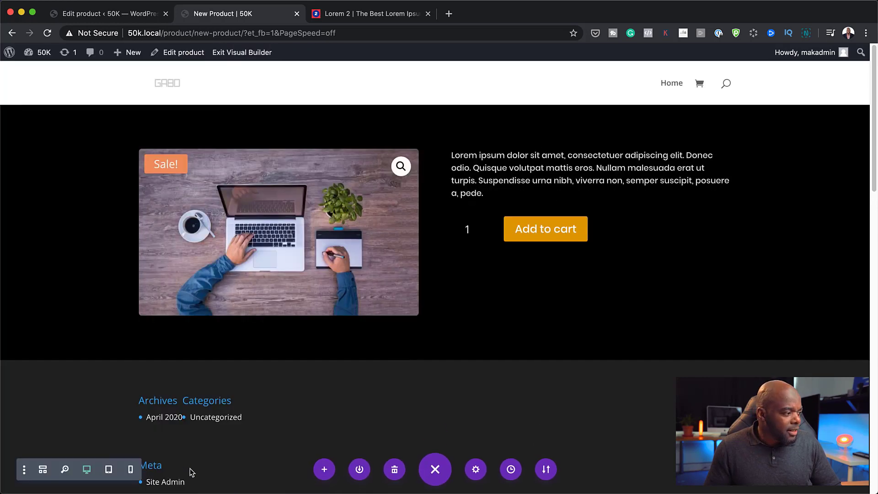
In wireframe view, add a Video module below the Woo Add To Cart module in the second column
{"action": "key", "text": "super+shift+w"}
{"action": "left_click", "coordinate": [574, 246]}
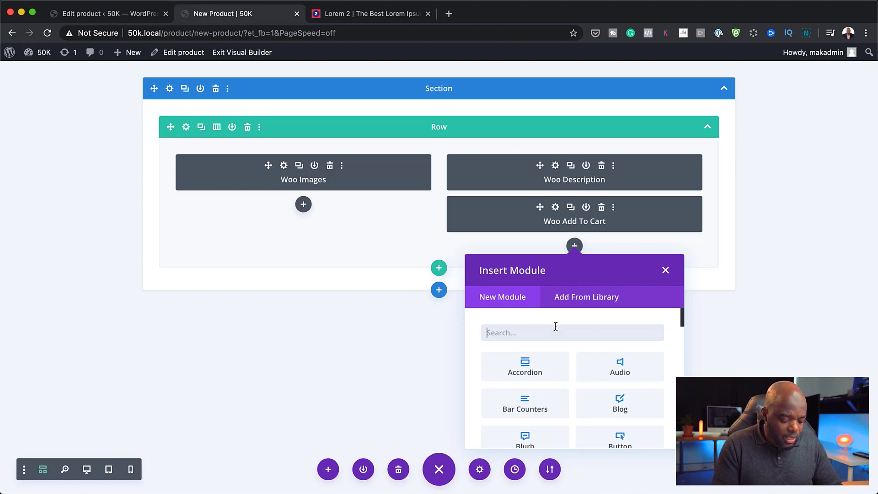
{"action": "type", "text": "vid"}
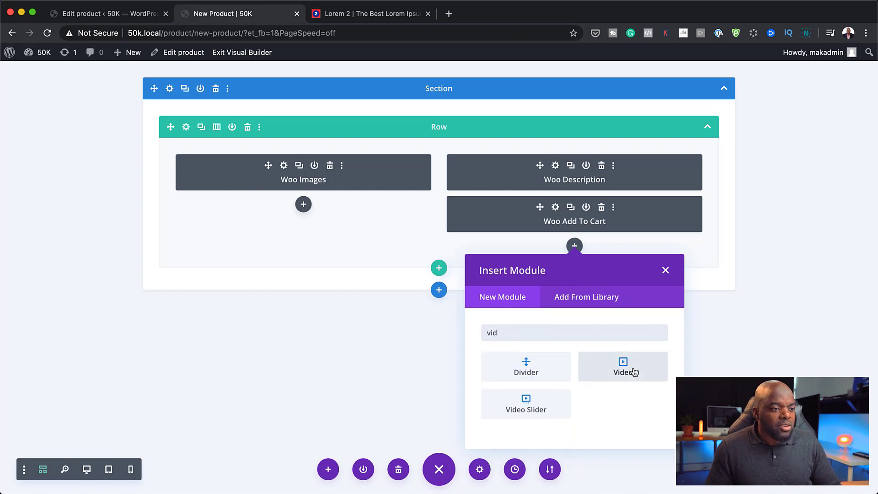
{"action": "left_click", "coordinate": [623, 366]}
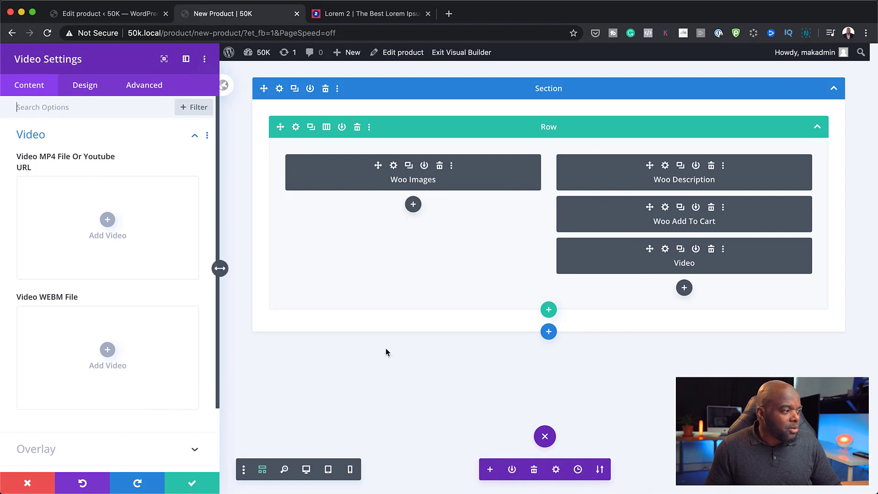
Move the Video module to the top of the second column, reopen its settings and switch to desktop view
{"action": "left_click_drag", "start_coordinate": [649, 250], "coordinate": [558, 167]}
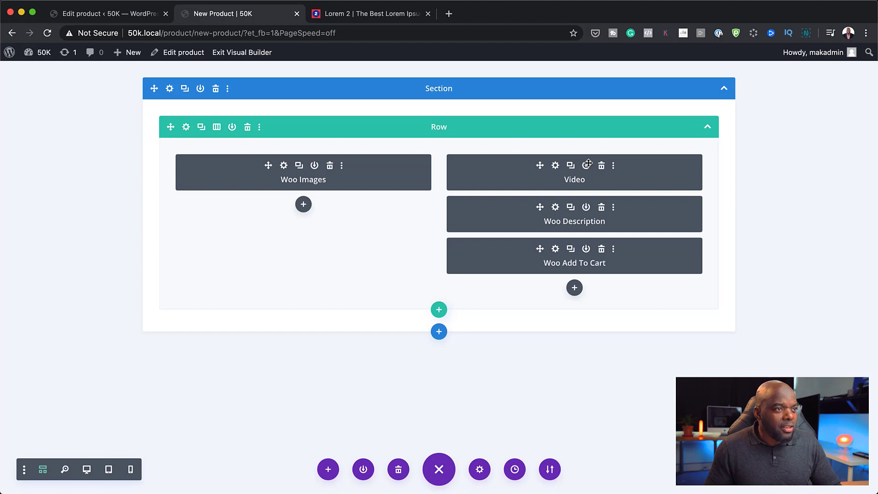
{"action": "left_click", "coordinate": [556, 166]}
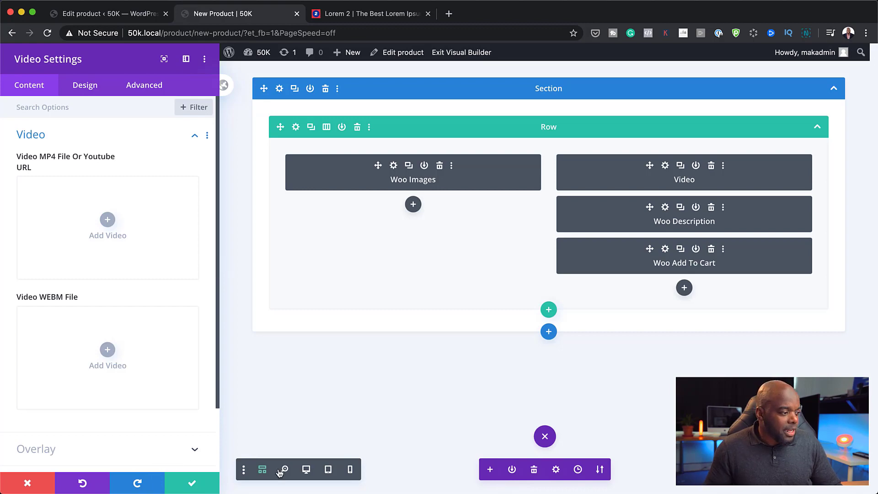
{"action": "left_click", "coordinate": [306, 470]}
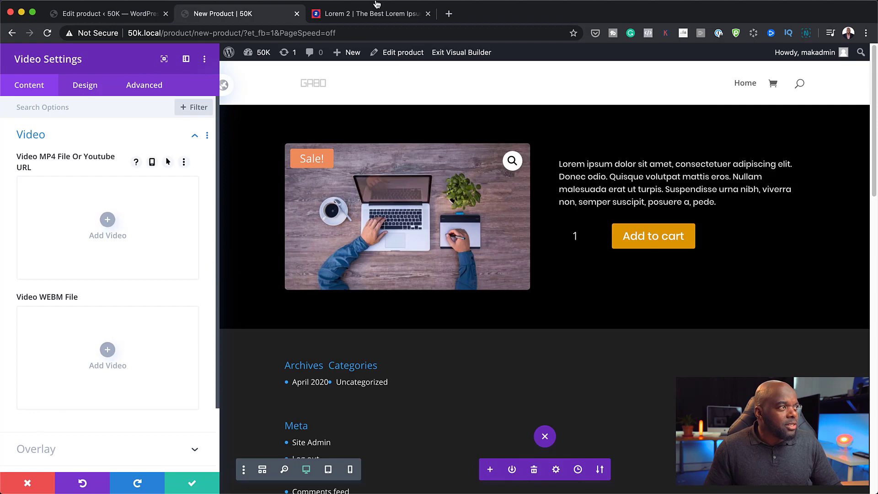
Go to YouTube in the browser tab showing Lorem 2 and open the channel's YouTube Studio dashboard
{"action": "left_click", "coordinate": [377, 18]}
{"action": "key", "text": "super+l"}
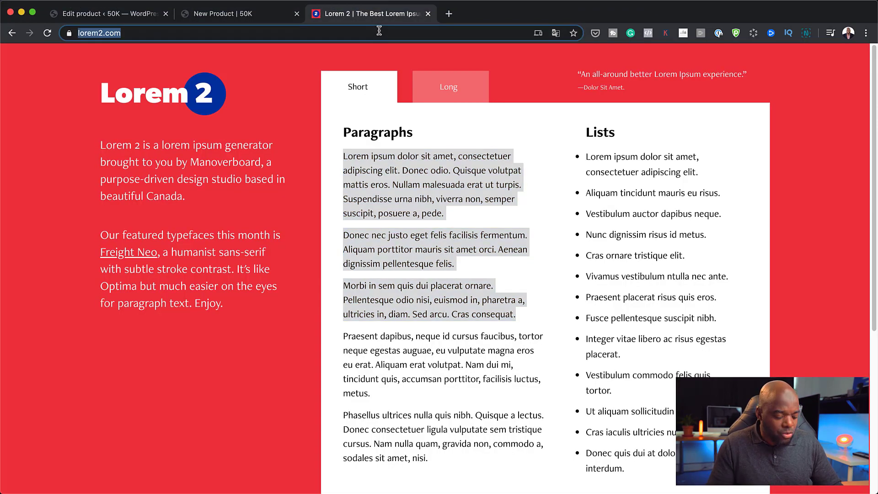
{"action": "type", "text": "you"}
{"action": "key", "text": "Return"}
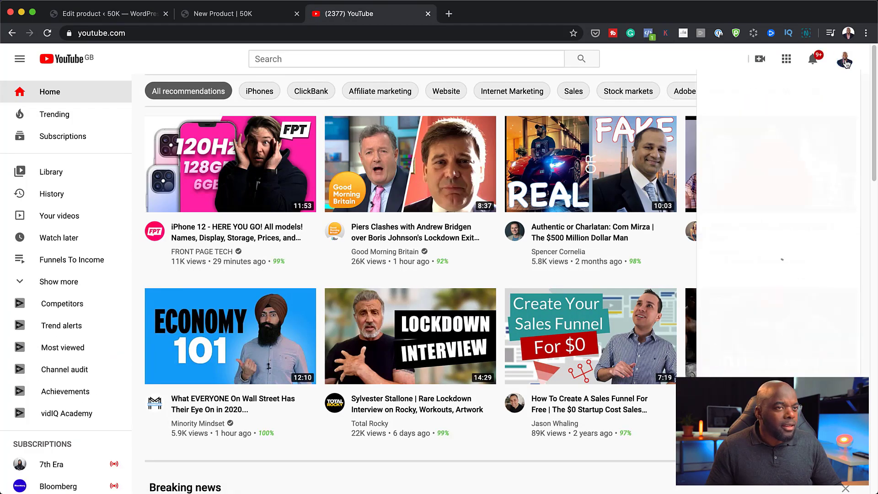
{"action": "left_click", "coordinate": [845, 62]}
{"action": "left_click", "coordinate": [758, 176]}
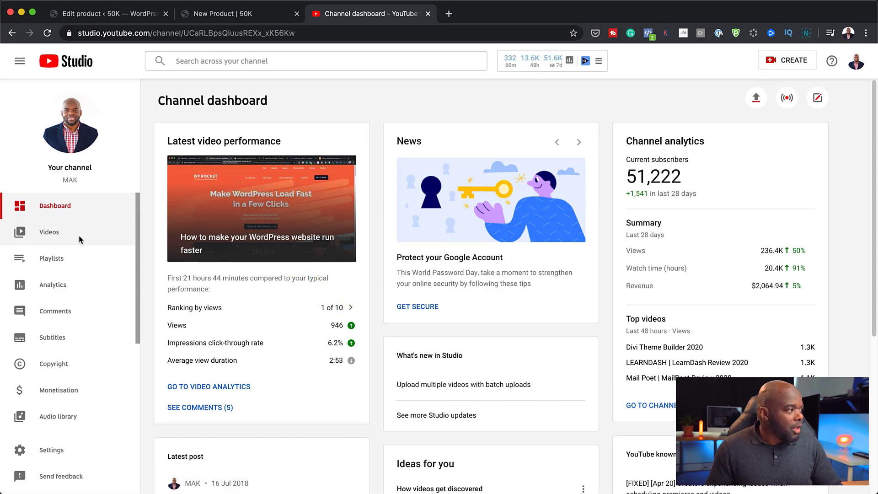
Copy the shareable link of the unlisted 8 May 2020 video from the channel's uploads
{"action": "left_click", "coordinate": [50, 233]}
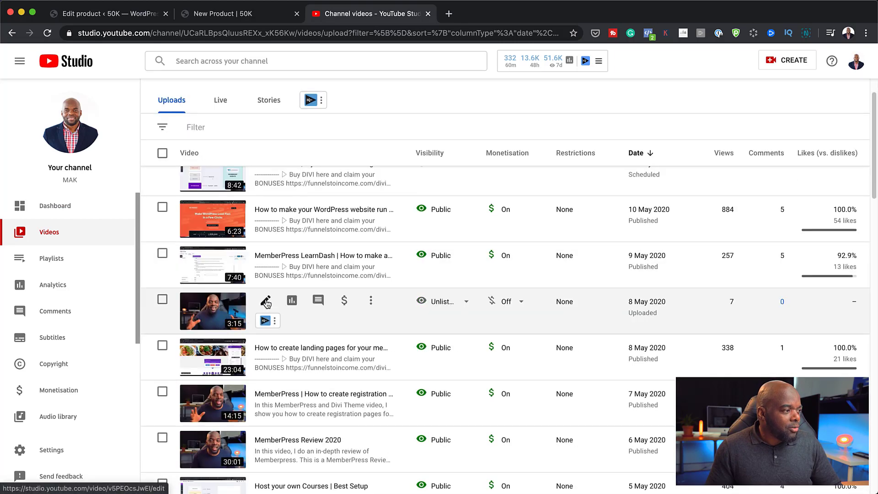
{"action": "left_click", "coordinate": [370, 302]}
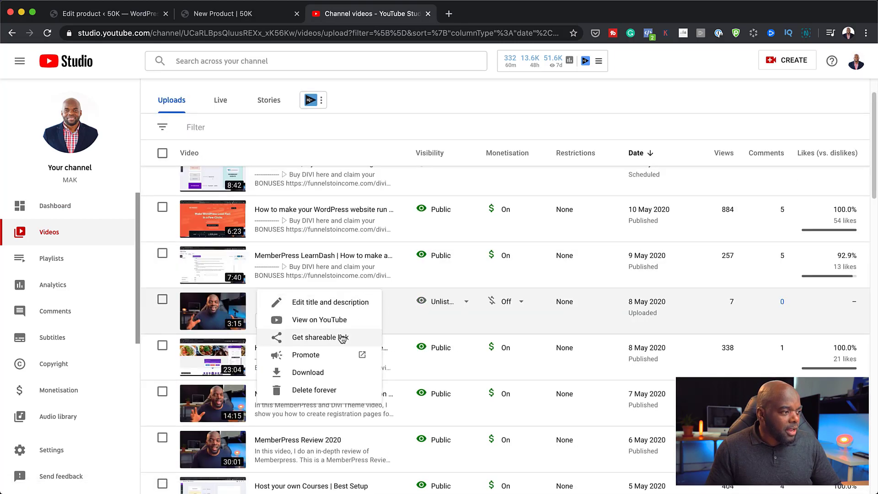
{"action": "left_click", "coordinate": [335, 342]}
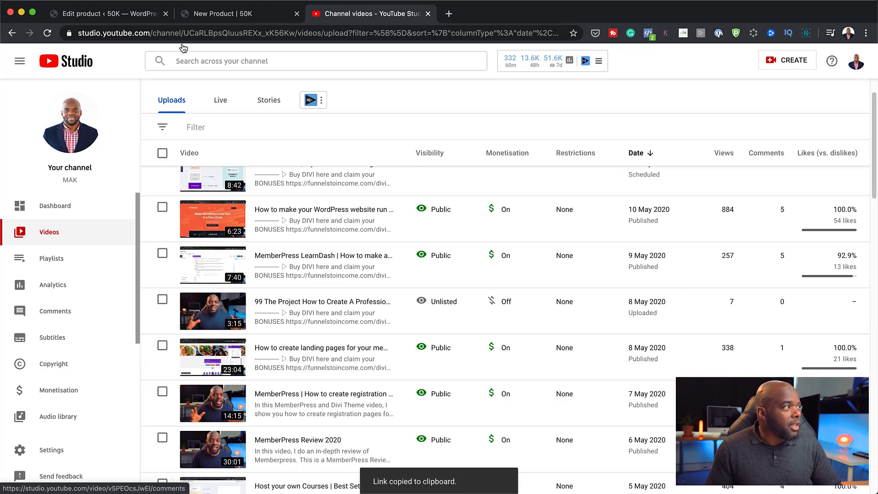
Return to the New Product page builder and insert the copied YouTube link as the Video module's MP4/YouTube source
{"action": "left_click", "coordinate": [124, 17]}
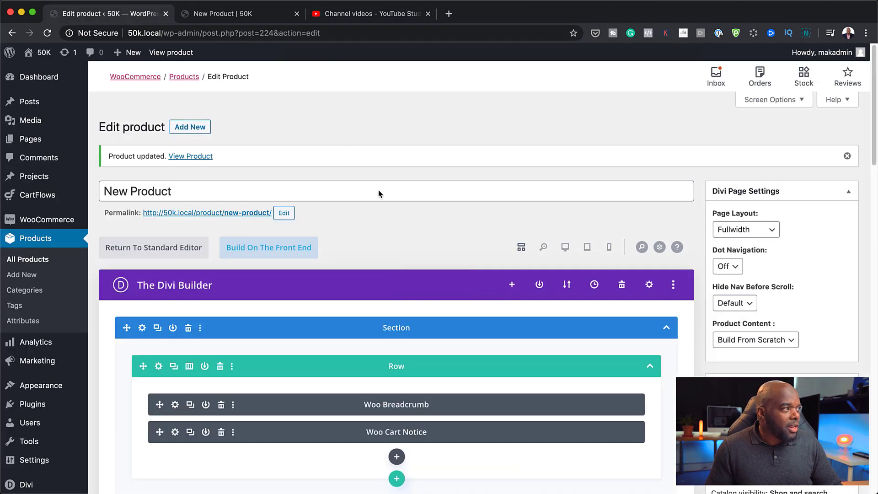
{"action": "left_click", "coordinate": [239, 14]}
{"action": "scroll", "coordinate": [139, 347], "scroll_direction": "down", "scroll_amount": 3}
{"action": "scroll", "coordinate": [139, 347], "scroll_direction": "up", "scroll_amount": 3}
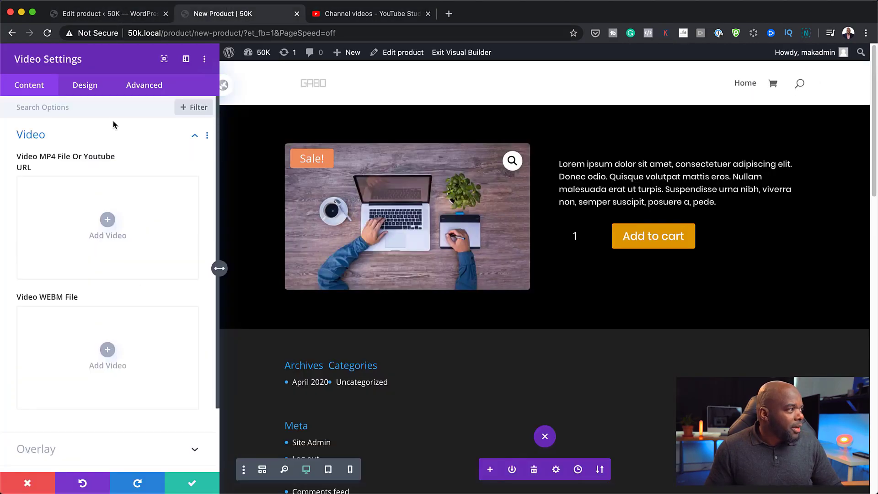
{"action": "left_click", "coordinate": [89, 89]}
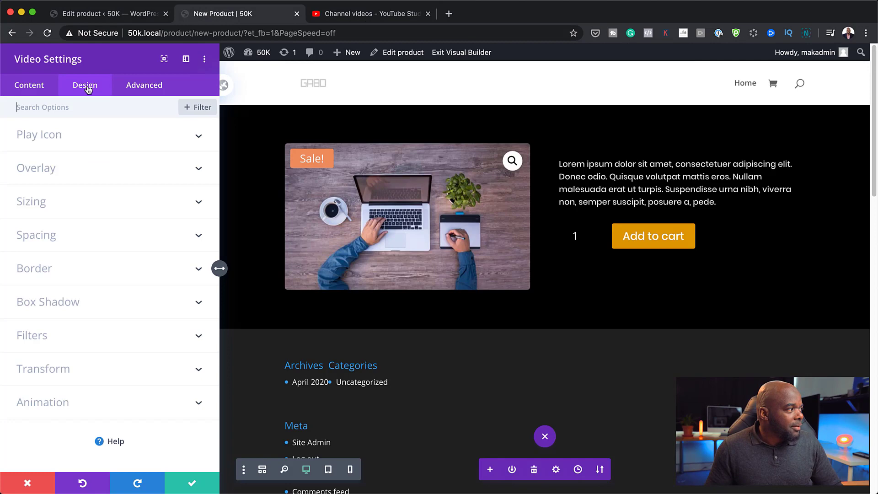
{"action": "left_click", "coordinate": [41, 91]}
{"action": "left_click", "coordinate": [108, 220]}
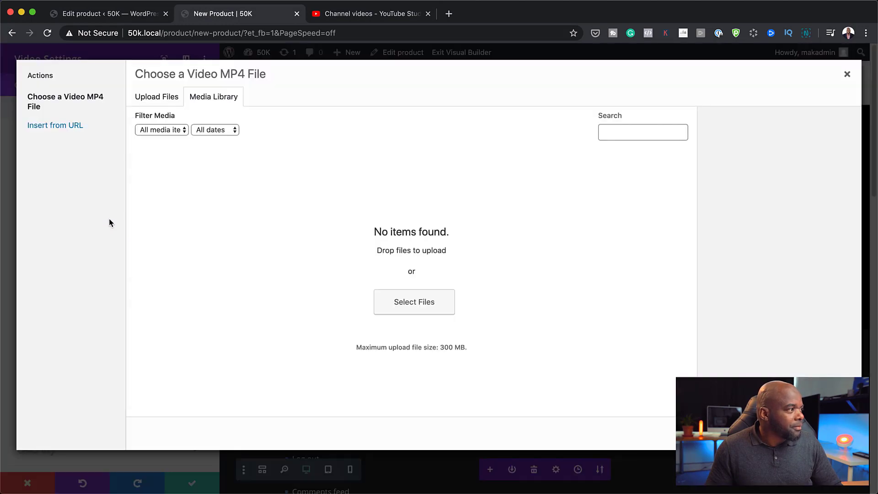
{"action": "left_click", "coordinate": [78, 133]}
{"action": "left_click", "coordinate": [190, 126]}
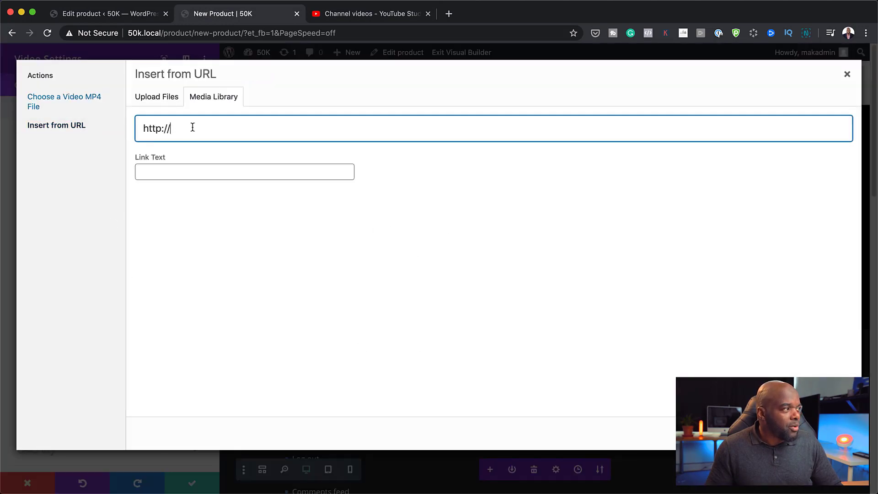
{"action": "key", "text": "super+a"}
{"action": "key", "text": "super+v"}
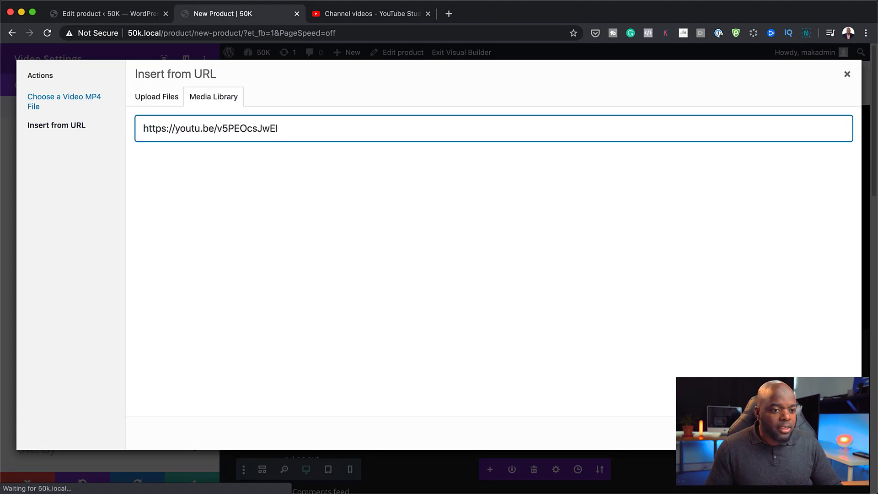
{"action": "left_click", "coordinate": [823, 433]}
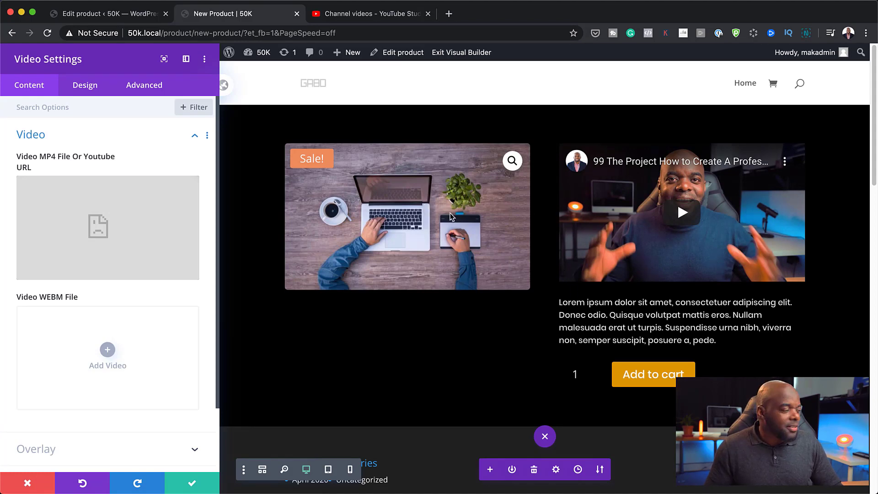
Set the Video module's overlay image to the media library photo of the couple sitting outdoors with mugs
{"action": "scroll", "coordinate": [161, 361], "scroll_direction": "down", "scroll_amount": 2}
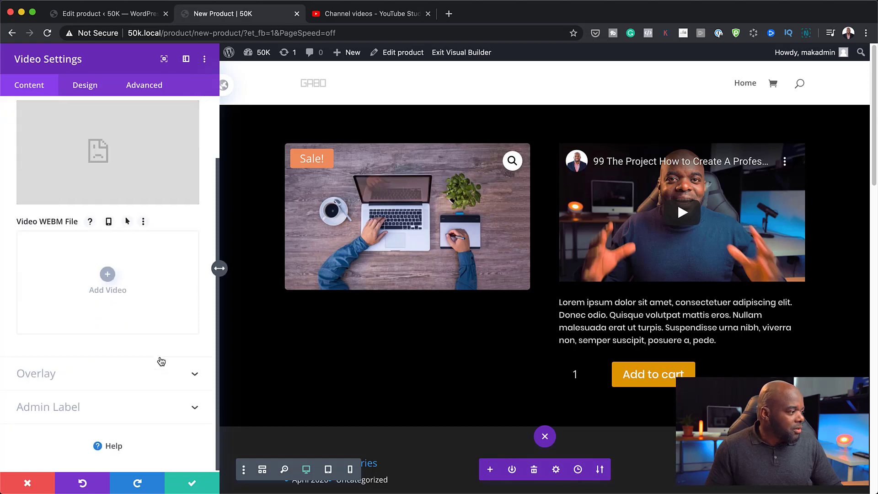
{"action": "left_click", "coordinate": [57, 373]}
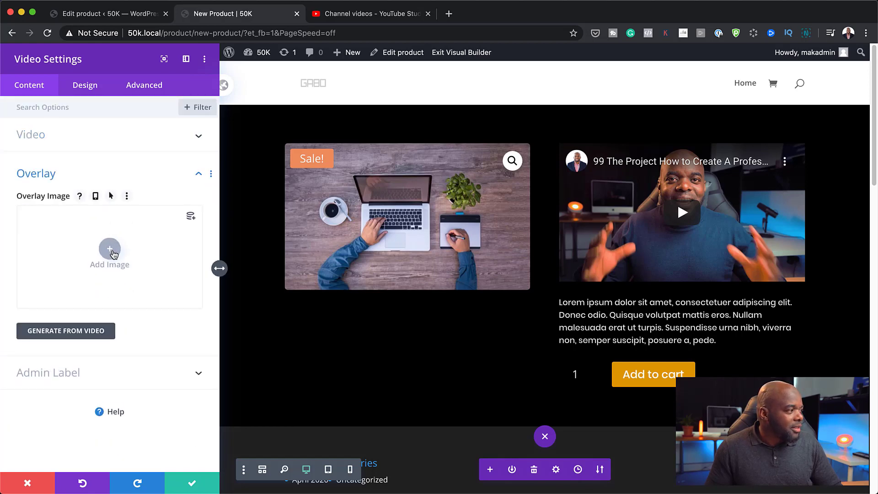
{"action": "left_click", "coordinate": [110, 250]}
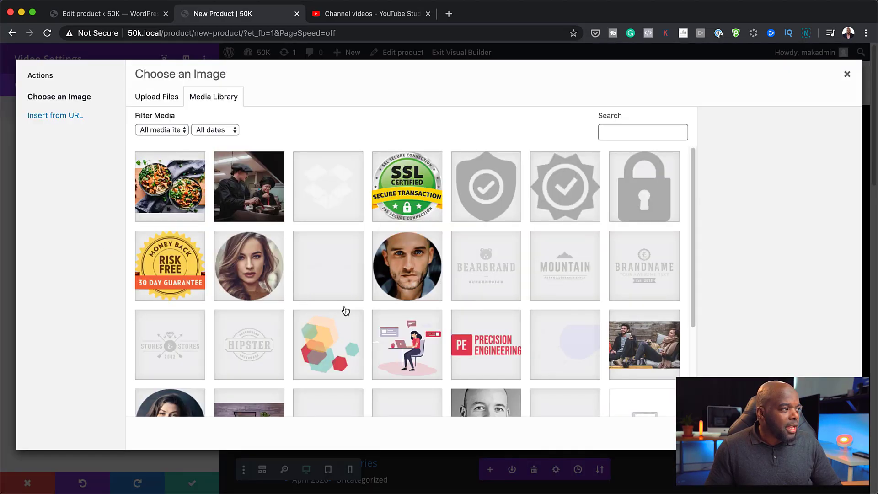
{"action": "scroll", "coordinate": [345, 311], "scroll_direction": "down", "scroll_amount": 4}
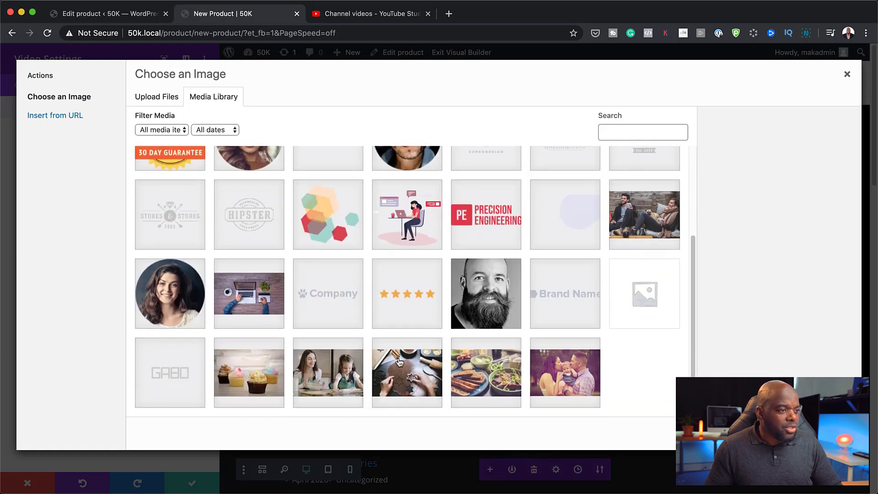
{"action": "left_click", "coordinate": [645, 214]}
{"action": "left_click", "coordinate": [819, 433]}
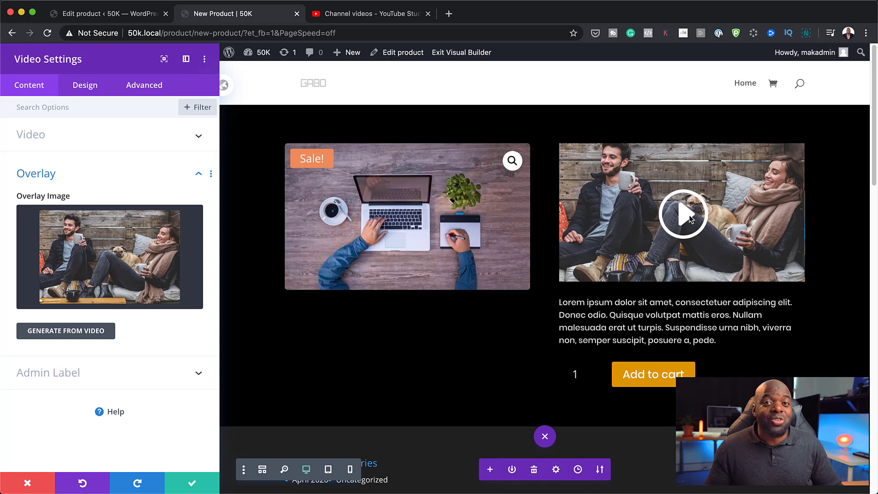
Give the video's play icon a yellow colour (#edf000) and a custom size of 53px, and save the module settings
{"action": "left_click", "coordinate": [85, 86]}
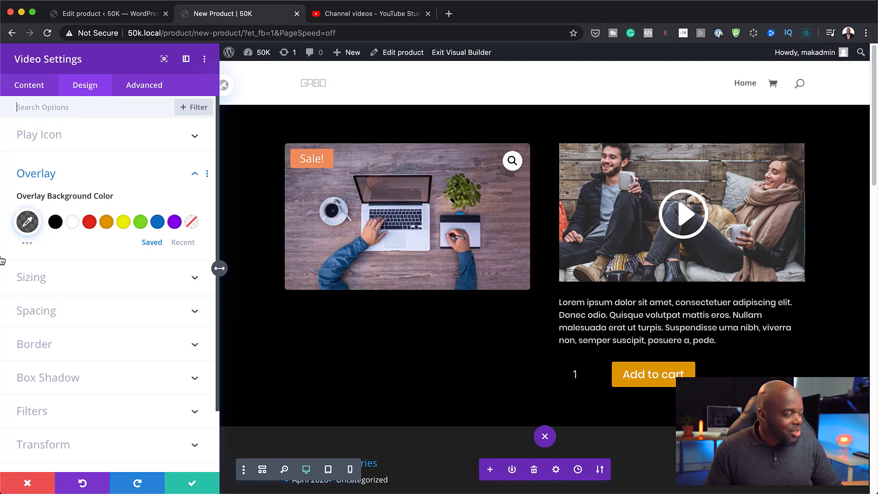
{"action": "left_click", "coordinate": [40, 140]}
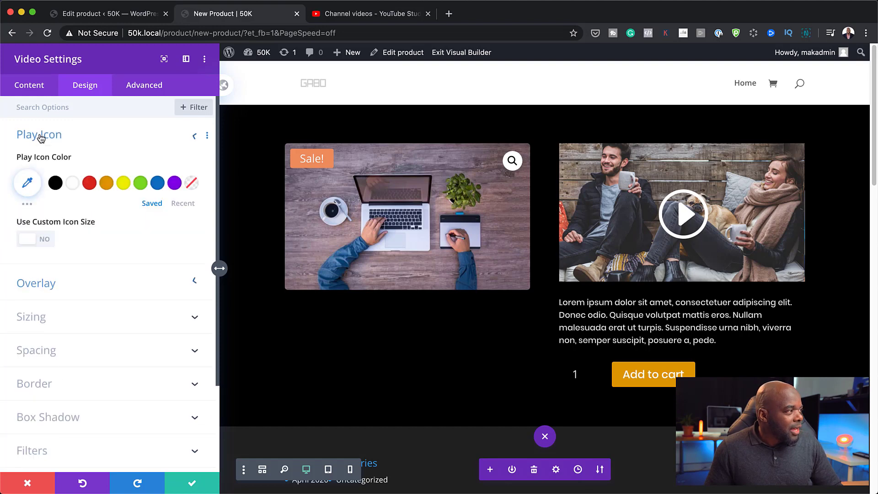
{"action": "left_click", "coordinate": [49, 241]}
{"action": "left_click_drag", "start_coordinate": [107, 283], "coordinate": [74, 289]}
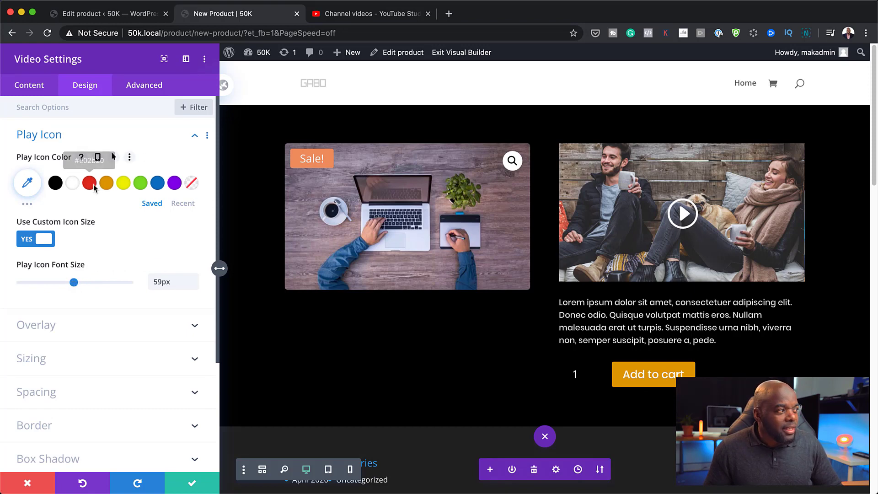
{"action": "left_click", "coordinate": [122, 183]}
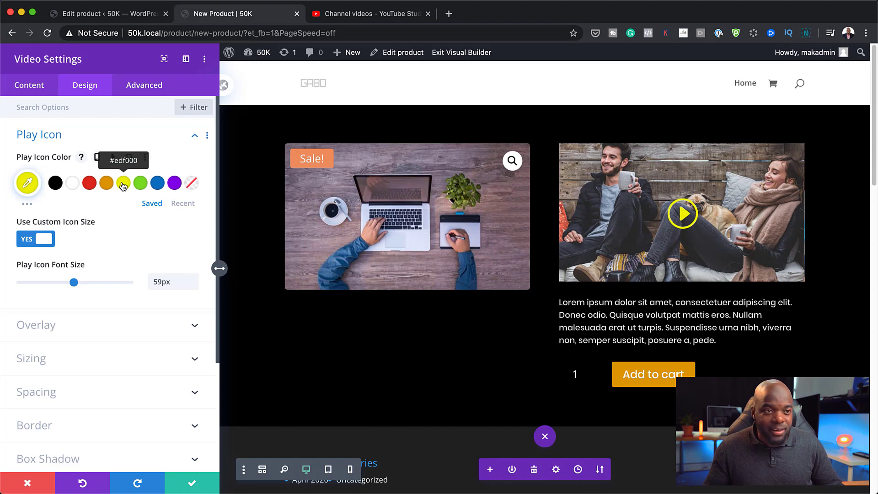
{"action": "left_click_drag", "start_coordinate": [73, 283], "coordinate": [68, 283]}
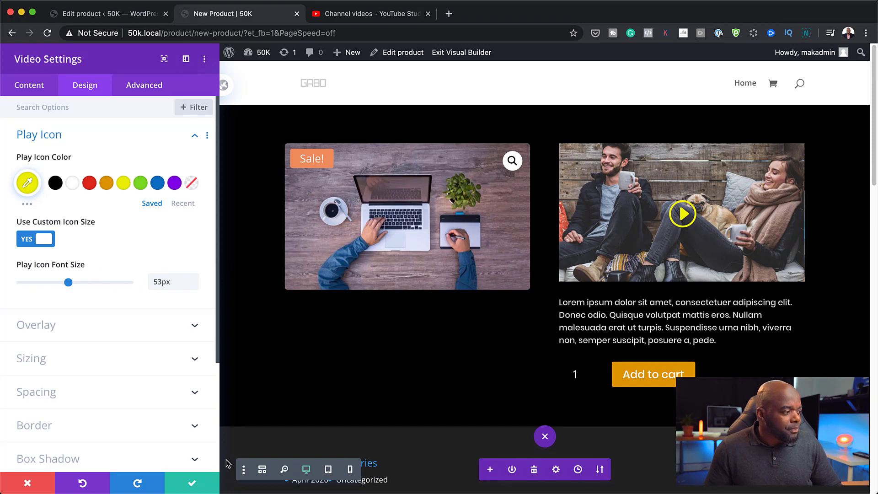
{"action": "left_click", "coordinate": [193, 484]}
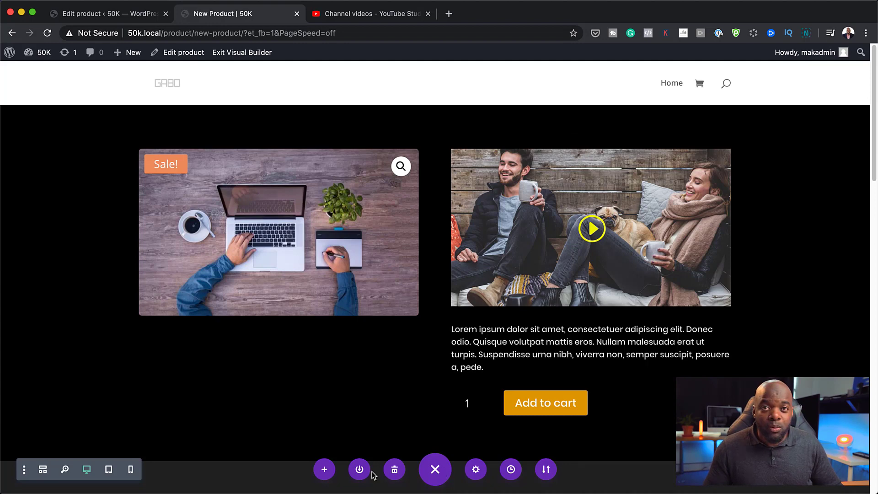
In wireframe view, add a single-column row with a Text module and move that row above the product row
{"action": "left_click", "coordinate": [45, 470]}
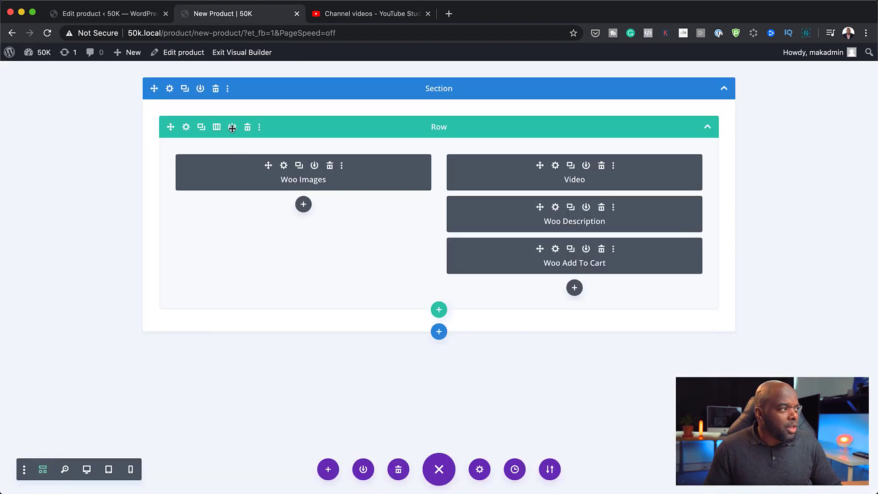
{"action": "left_click", "coordinate": [439, 309]}
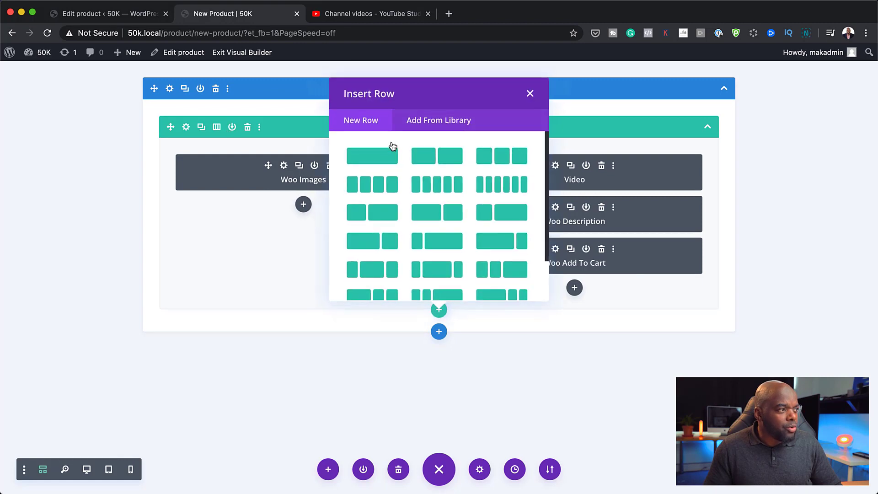
{"action": "left_click", "coordinate": [386, 159]}
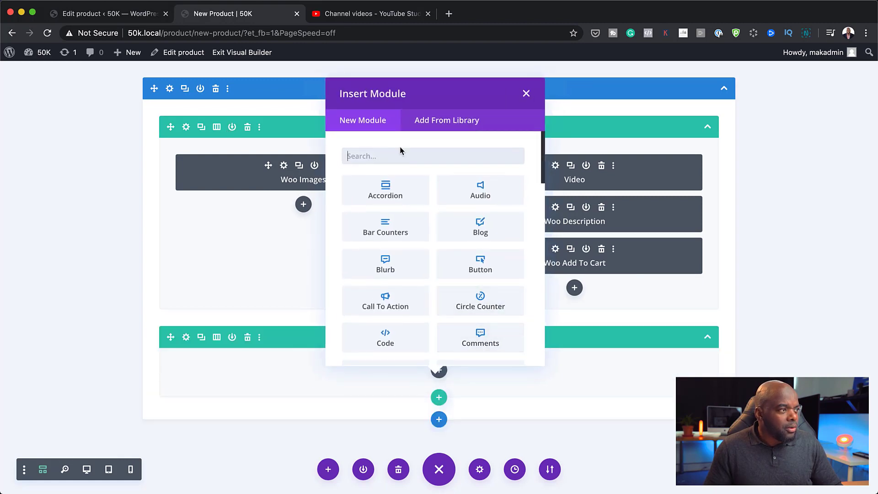
{"action": "type", "text": "text"}
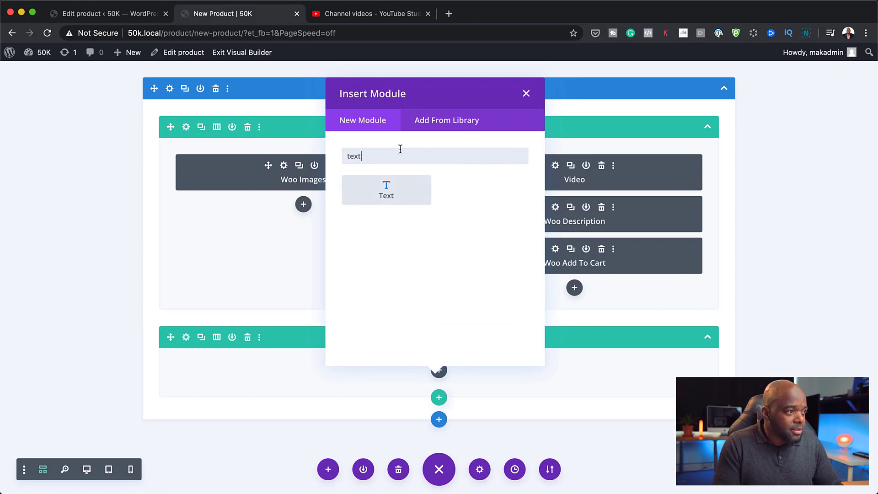
{"action": "left_click", "coordinate": [399, 189]}
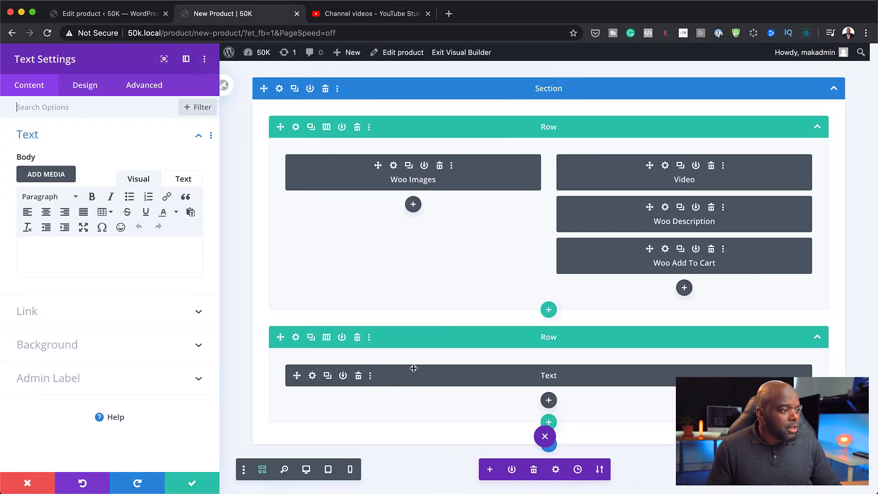
{"action": "left_click_drag", "start_coordinate": [280, 265], "coordinate": [198, 169]}
Fill the new Text module's body with the dynamic Product/Archive Title and switch the builder from wireframe to desktop view
{"action": "left_click", "coordinate": [203, 167]}
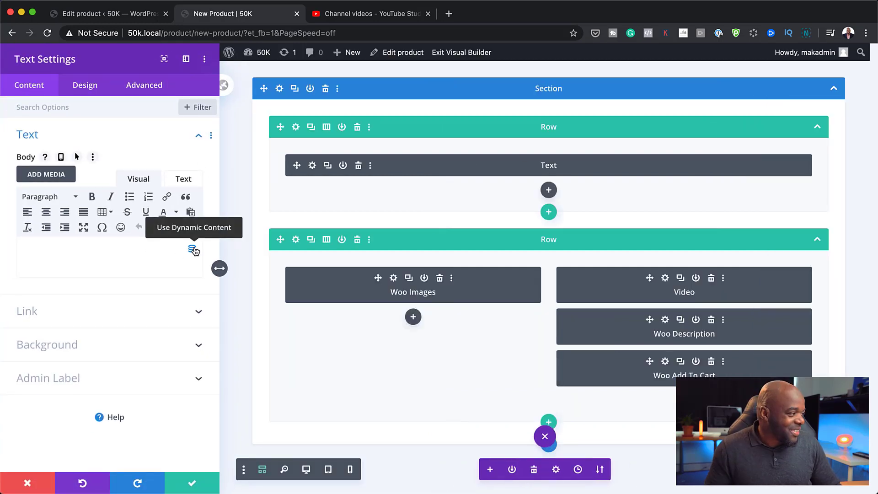
{"action": "left_click", "coordinate": [192, 250]}
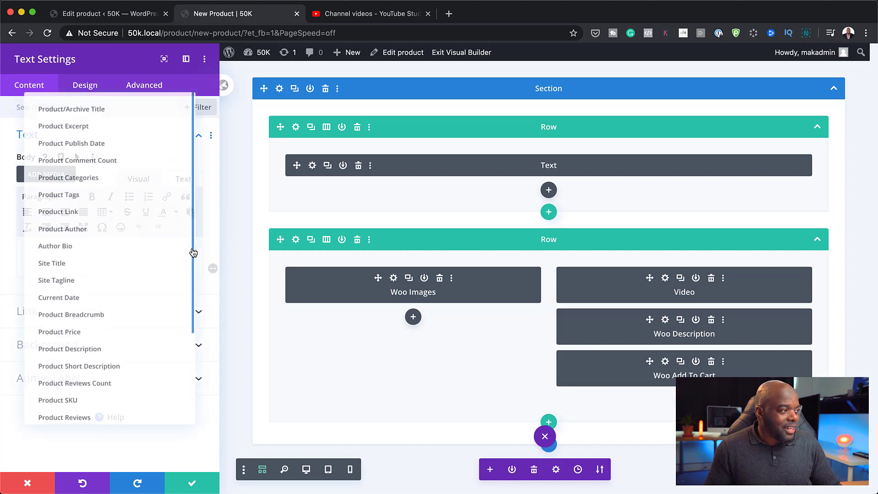
{"action": "scroll", "coordinate": [152, 293], "scroll_direction": "down", "scroll_amount": 1}
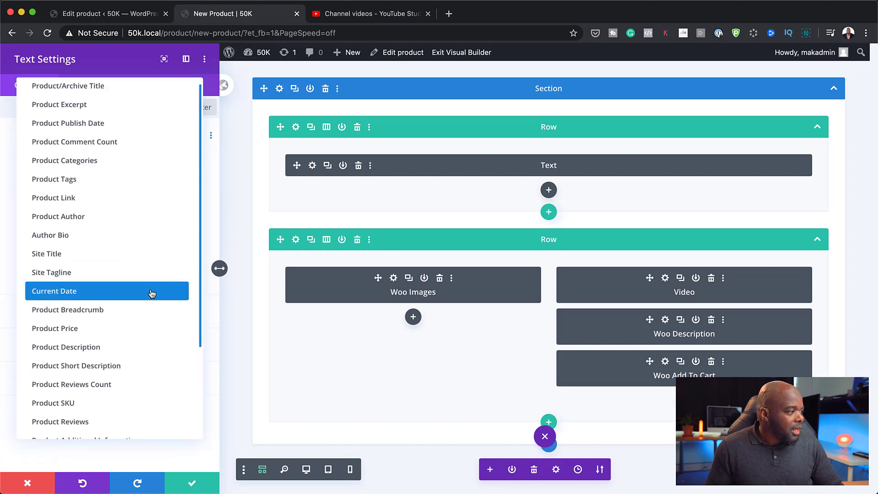
{"action": "scroll", "coordinate": [152, 293], "scroll_direction": "down", "scroll_amount": 1}
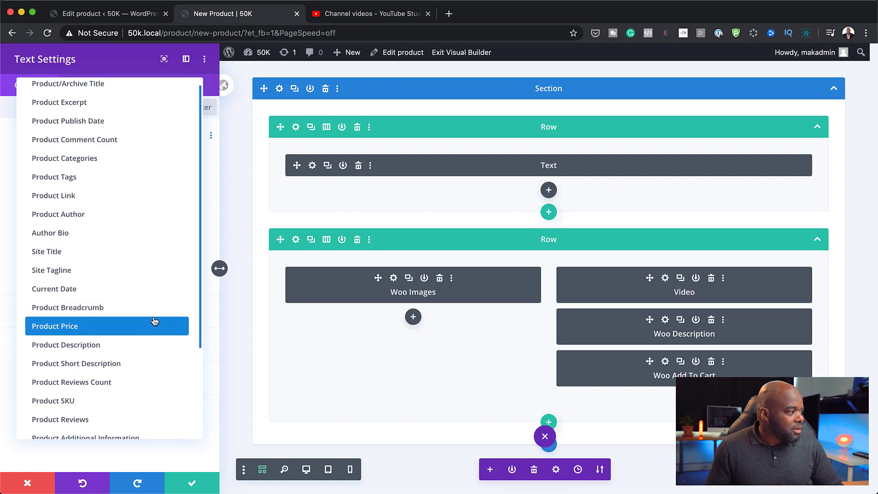
{"action": "scroll", "coordinate": [149, 302], "scroll_direction": "up", "scroll_amount": 1}
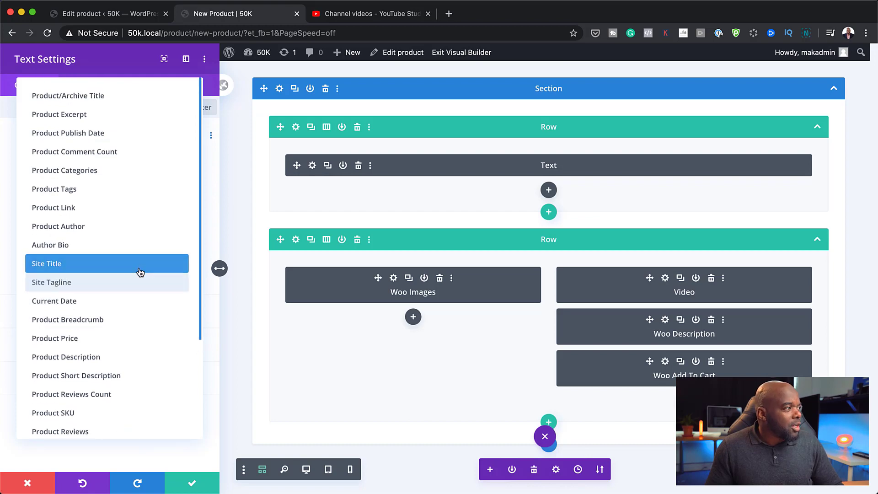
{"action": "left_click", "coordinate": [103, 97]}
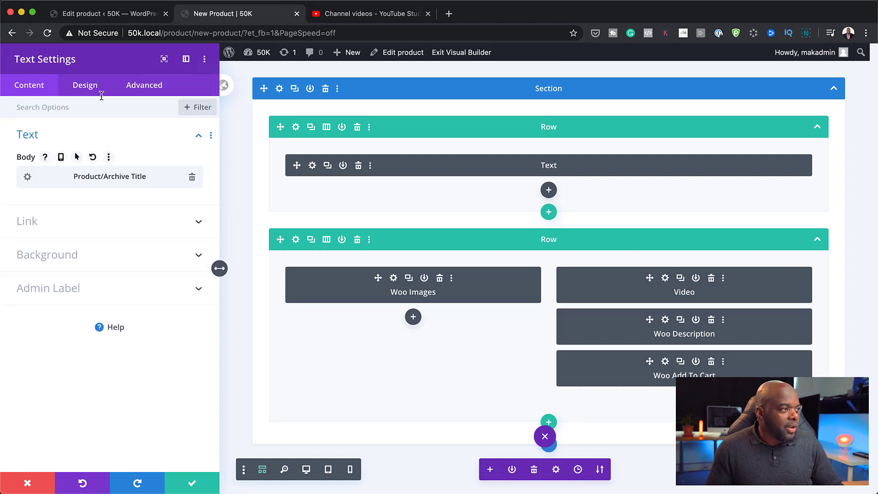
{"action": "left_click", "coordinate": [307, 470]}
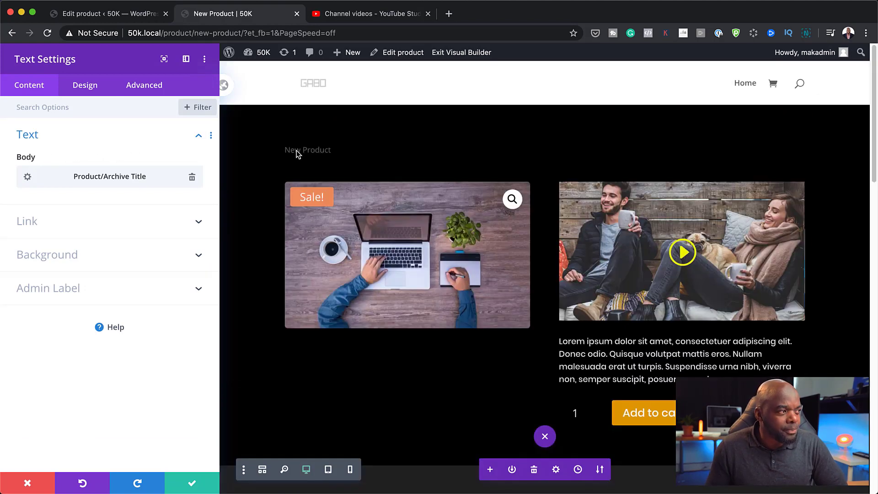
Style the product title text with the Poppins font, uppercase lettering and a text size of 26px
{"action": "left_click", "coordinate": [91, 91]}
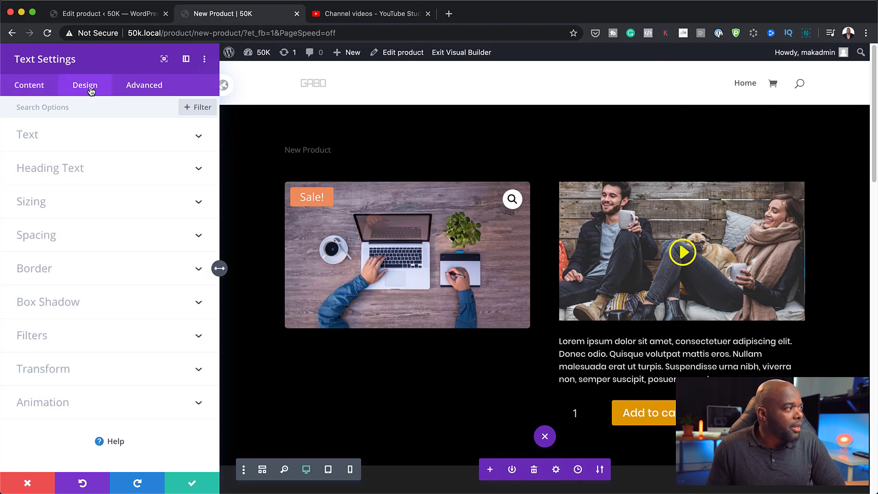
{"action": "left_click", "coordinate": [44, 143]}
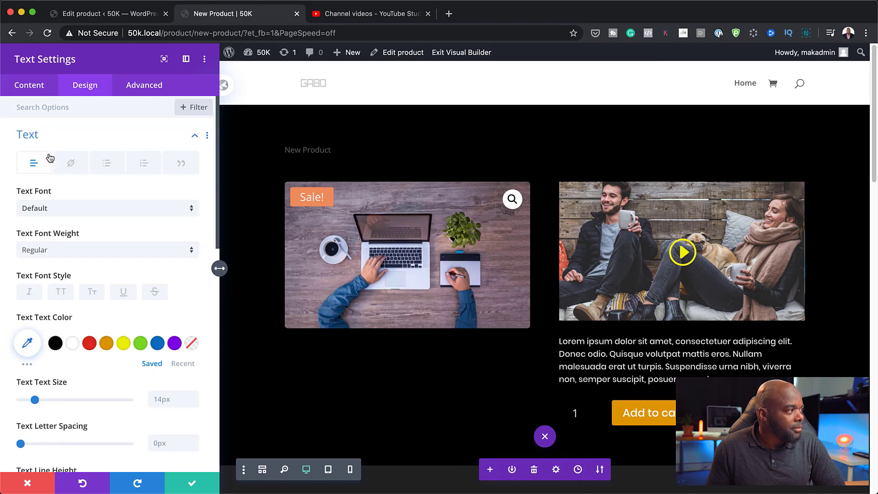
{"action": "left_click", "coordinate": [77, 211]}
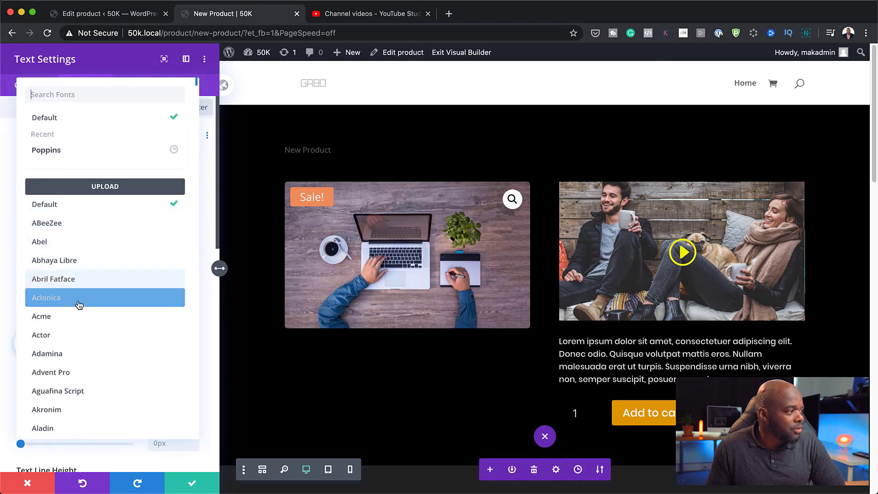
{"action": "left_click", "coordinate": [70, 155]}
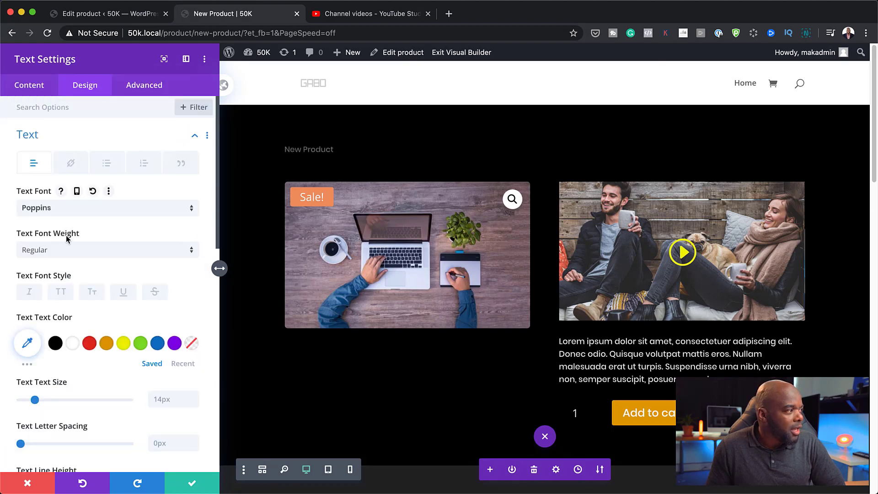
{"action": "left_click", "coordinate": [61, 292]}
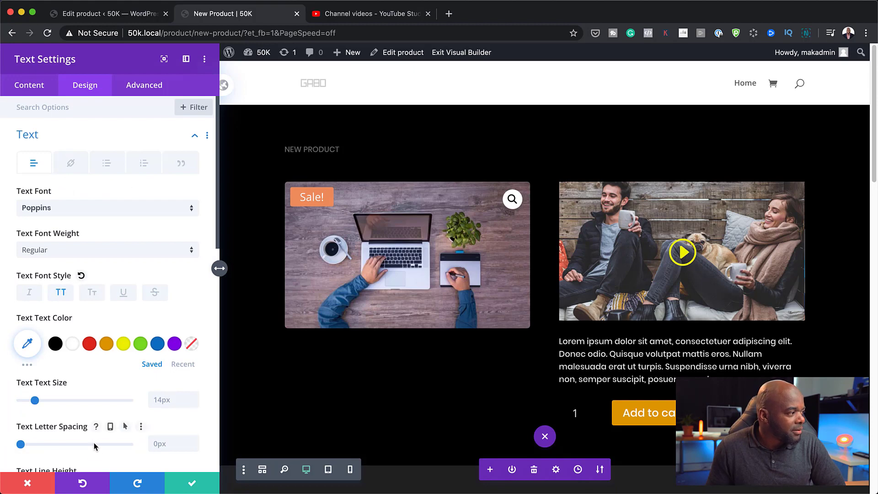
{"action": "mouse_move", "coordinate": [46, 401]}
{"action": "left_mouse_down"}
{"action": "mouse_move", "coordinate": [69, 402]}
{"action": "mouse_move", "coordinate": [48, 404]}
{"action": "left_mouse_up"}
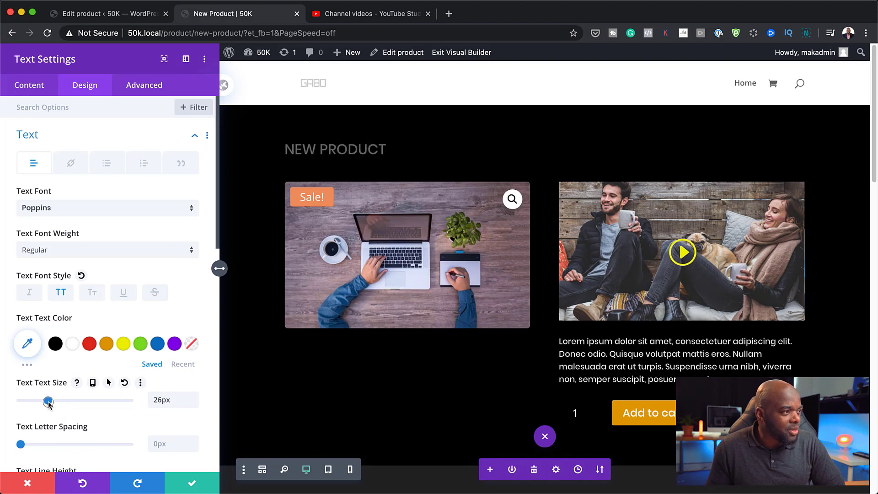
Make the product title text bold and white at a size of 36px, and save the Text module settings
{"action": "left_click", "coordinate": [58, 254]}
{"action": "left_click", "coordinate": [75, 372]}
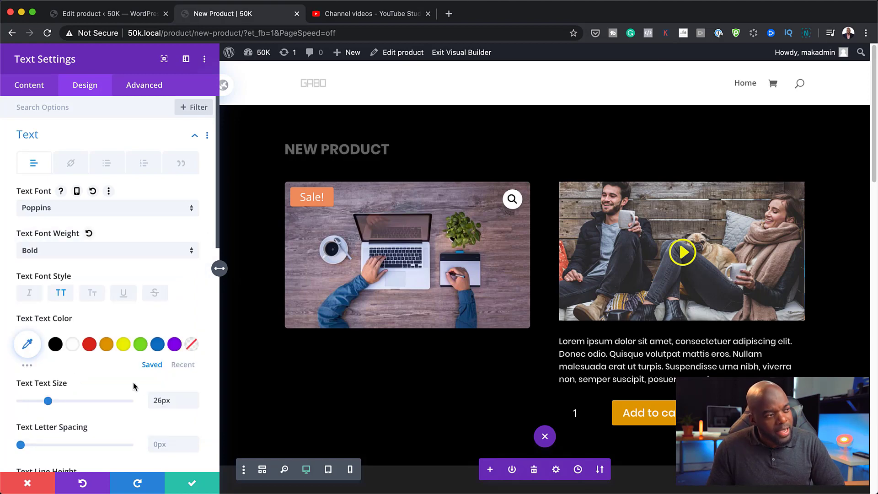
{"action": "left_click", "coordinate": [73, 345]}
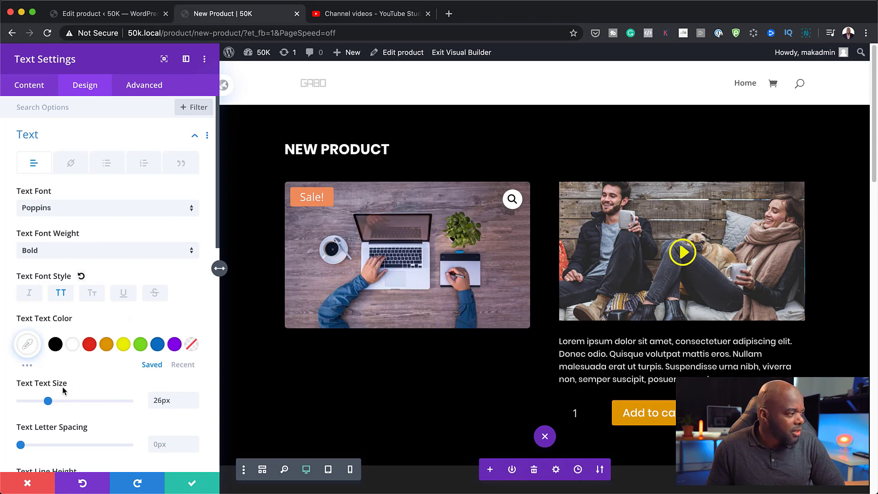
{"action": "left_click_drag", "start_coordinate": [48, 401], "coordinate": [59, 402]}
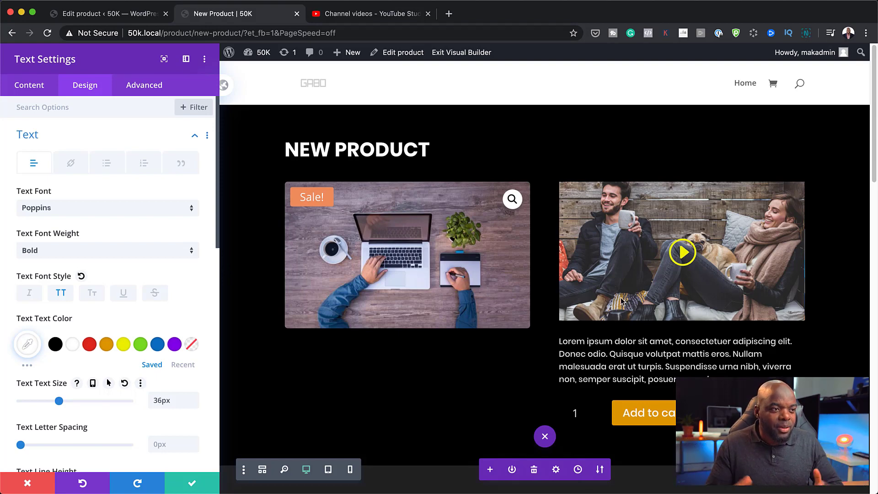
{"action": "left_click", "coordinate": [192, 482]}
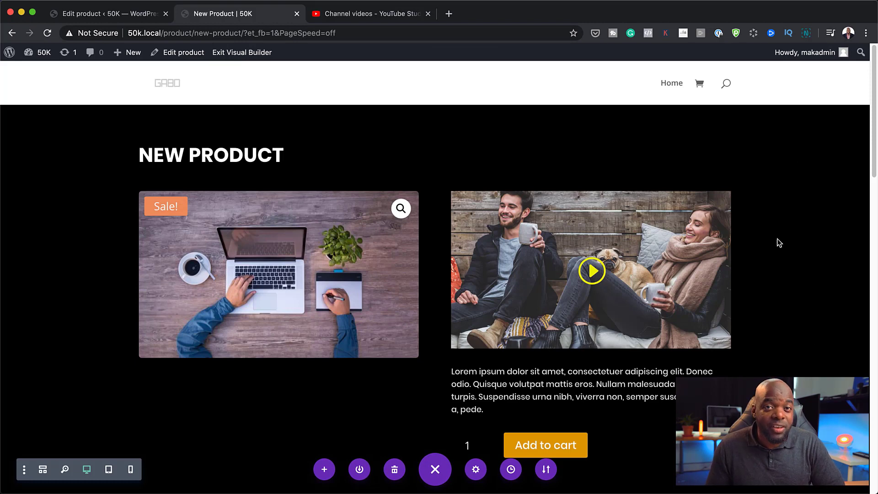
{"action": "scroll", "coordinate": [781, 173], "scroll_direction": "down", "scroll_amount": 1}
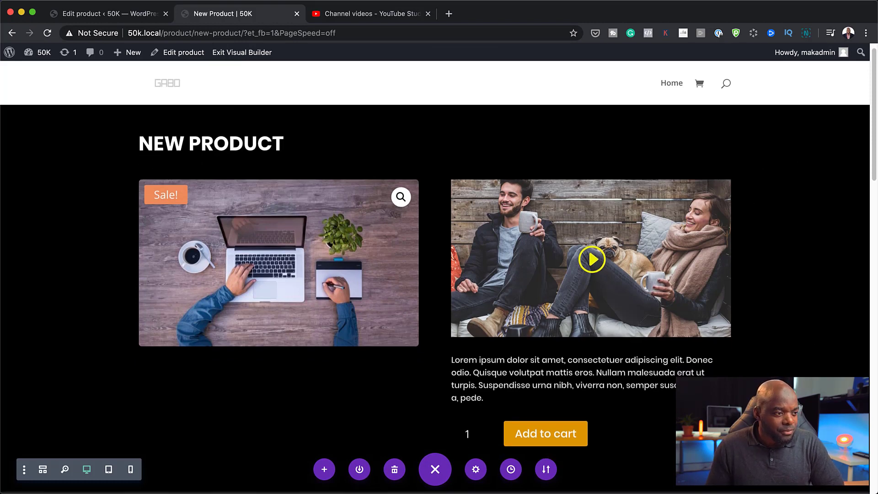
{"action": "scroll", "coordinate": [434, 275], "scroll_direction": "down", "scroll_amount": 3}
{"action": "scroll", "coordinate": [434, 275], "scroll_direction": "up", "scroll_amount": 3}
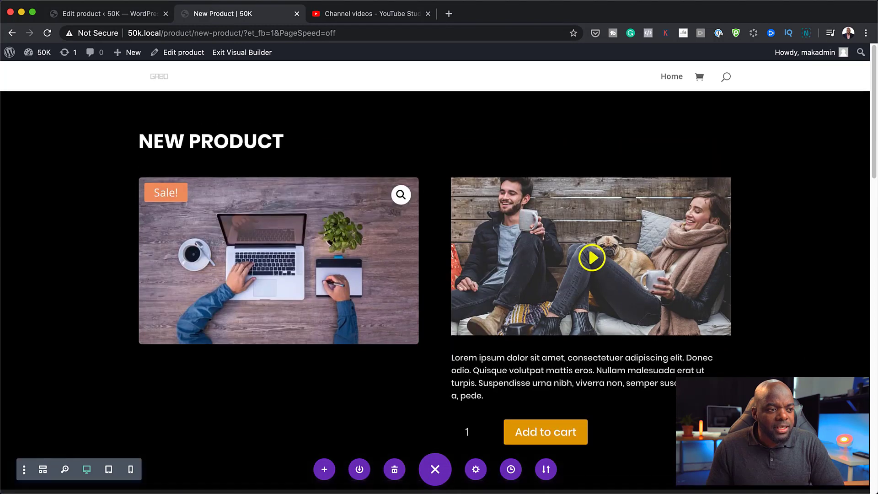